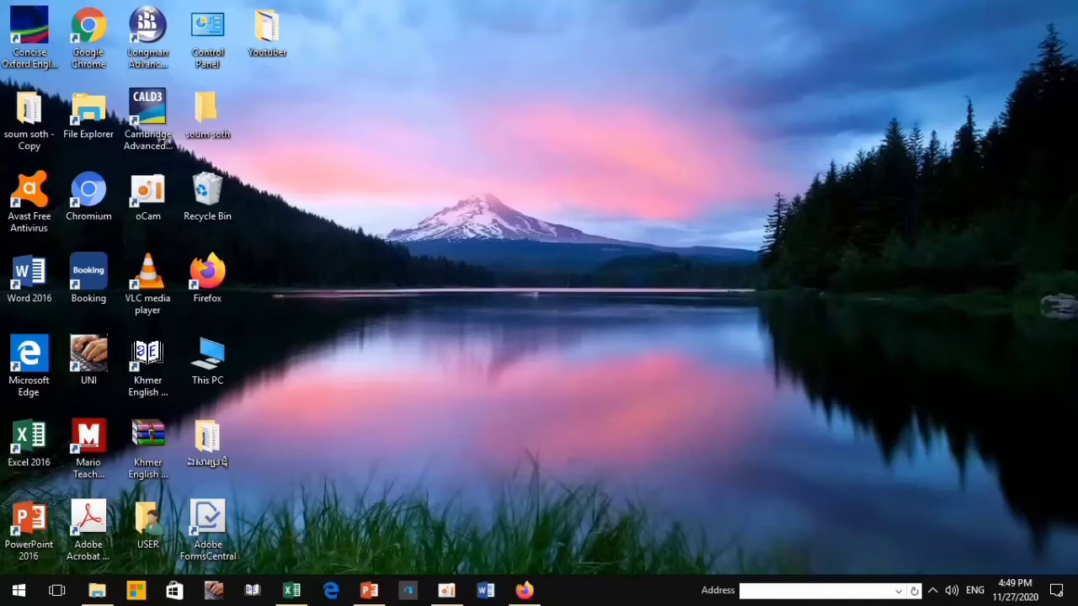
# Refresh the desktop twice from its right-click menu.
pyautogui.rightClick(417, 98)
pyautogui.click(467, 141)
pyautogui.rightClick(548, 60)
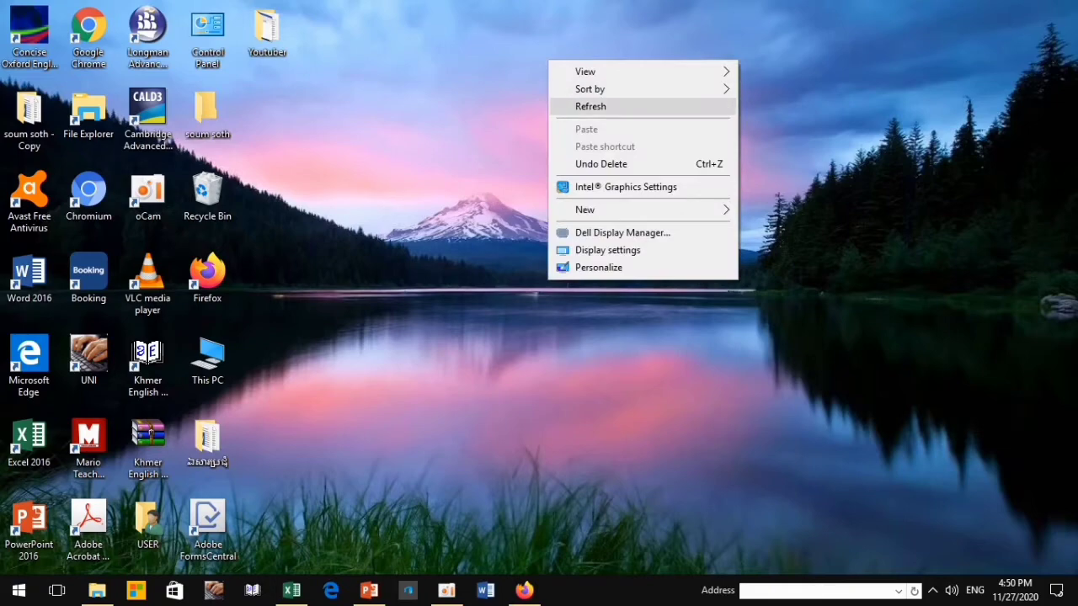
pyautogui.click(589, 106)
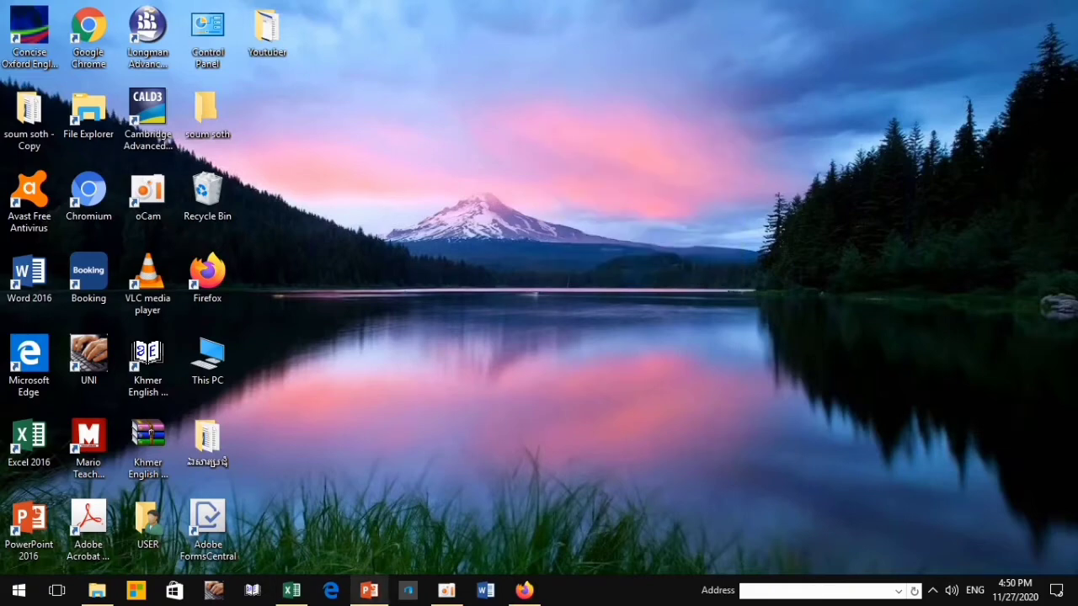
# Bring the PowerPoint YouTube-tips presentation forward and select slide 1.
pyautogui.click(369, 589)
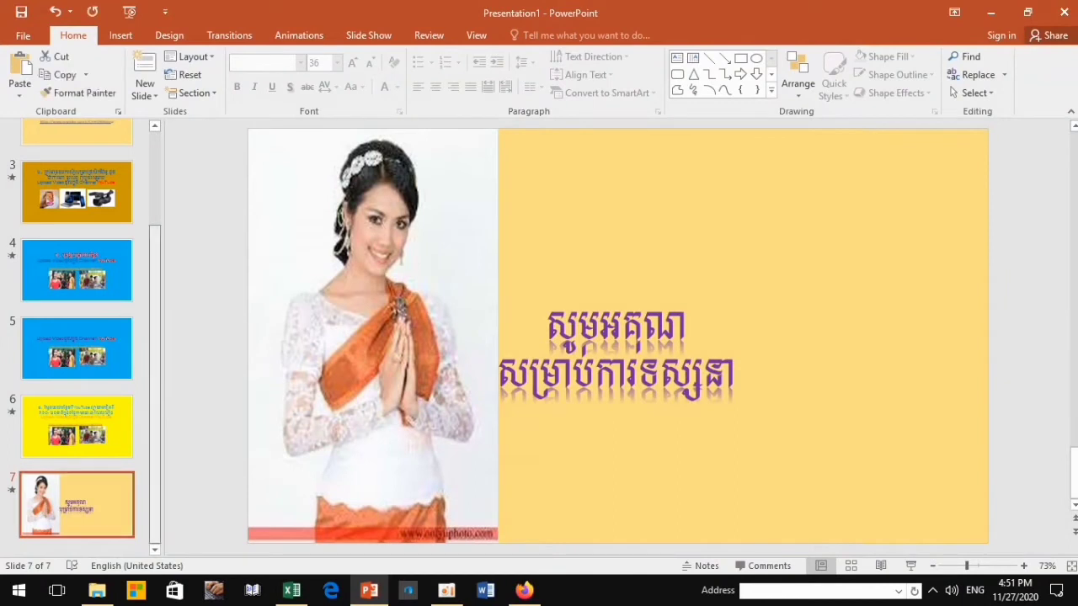
pyautogui.scroll(3, 75, 253)
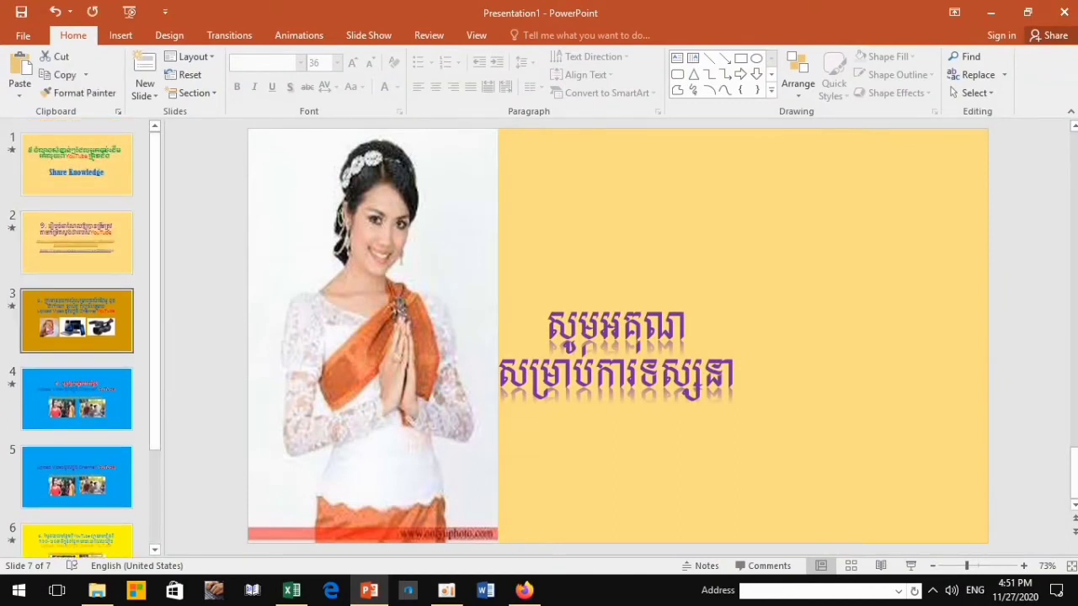
pyautogui.scroll(-3, 75, 337)
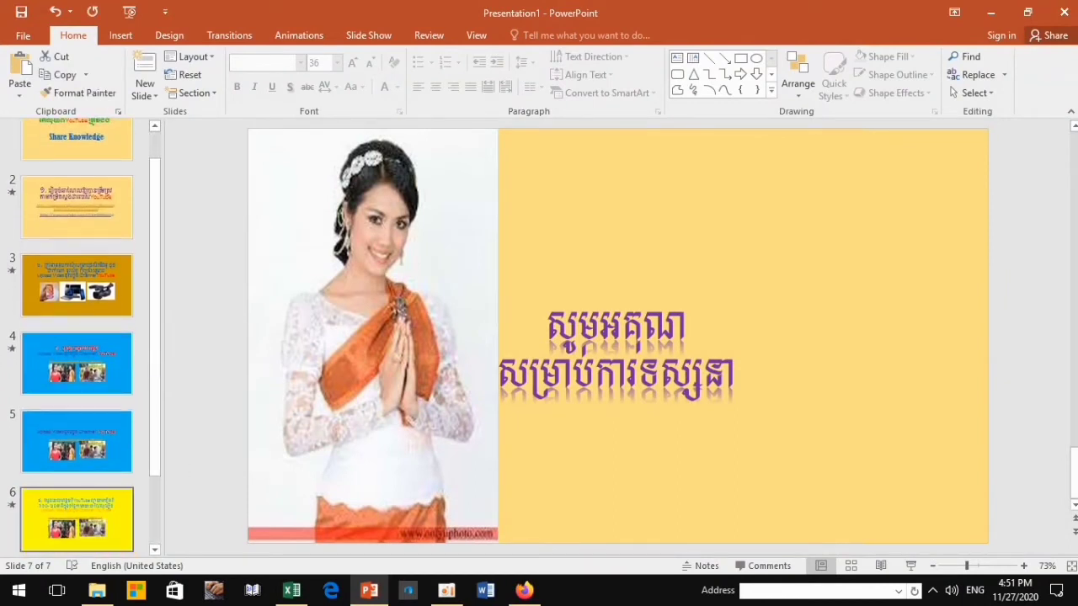
pyautogui.scroll(3, 76, 336)
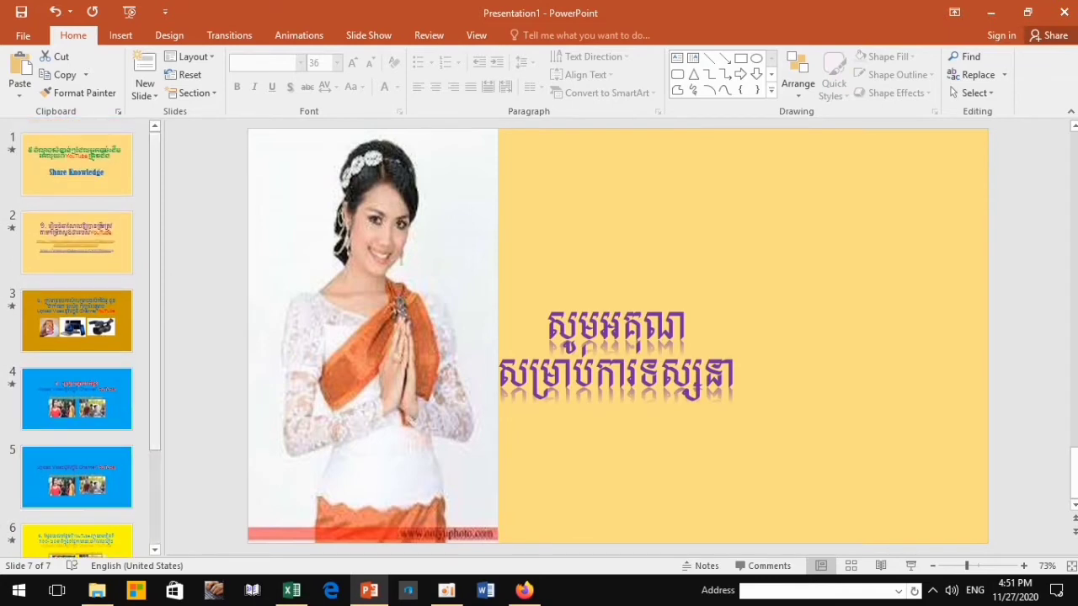
pyautogui.click(76, 164)
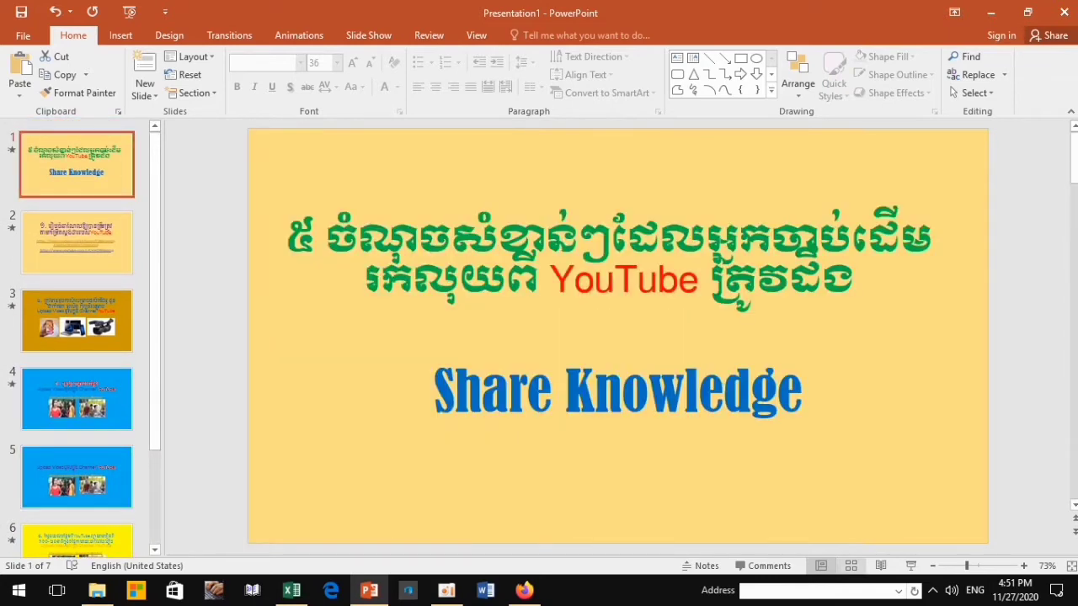
# Play the slide show from slide 1, end it, and return to slide 1.
pyautogui.press('F5')
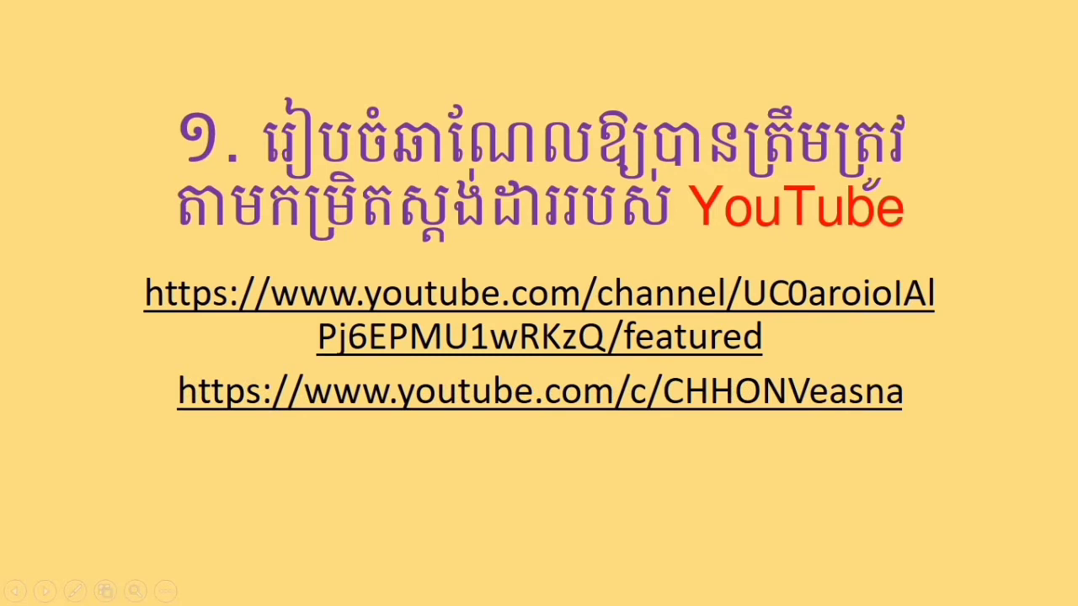
pyautogui.rightClick(850, 165)
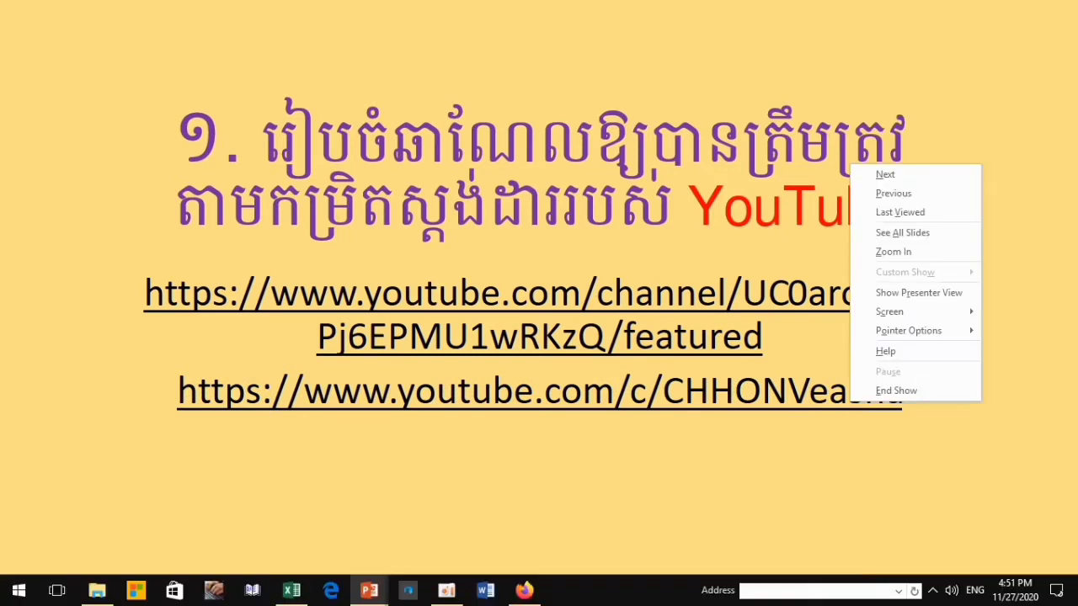
pyautogui.click(901, 391)
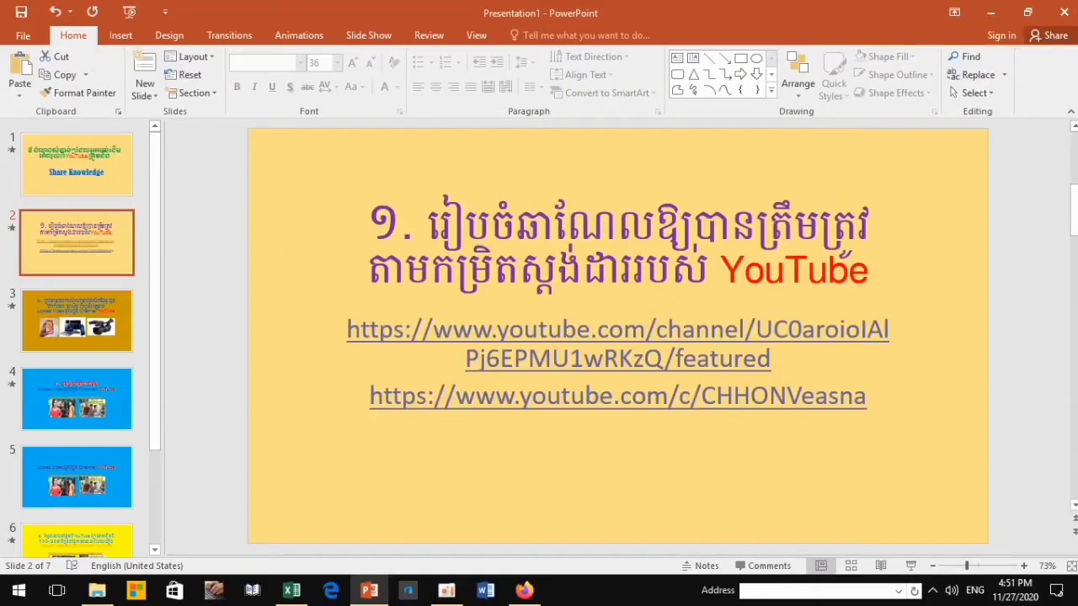
pyautogui.click(93, 168)
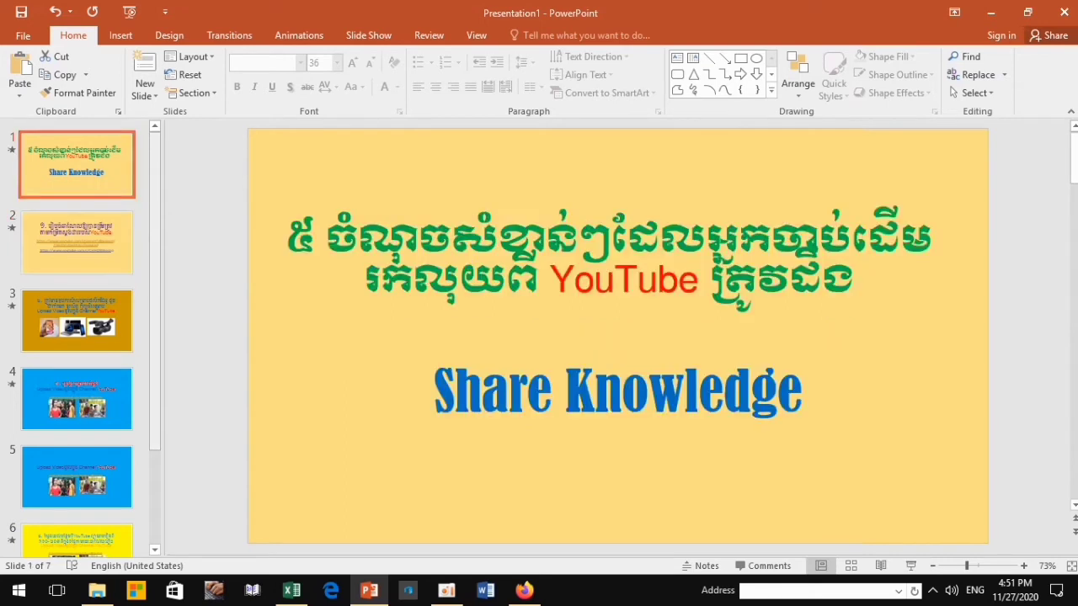
# Give the Khmer title text box a Float In entrance animation.
pyautogui.click(855, 277)
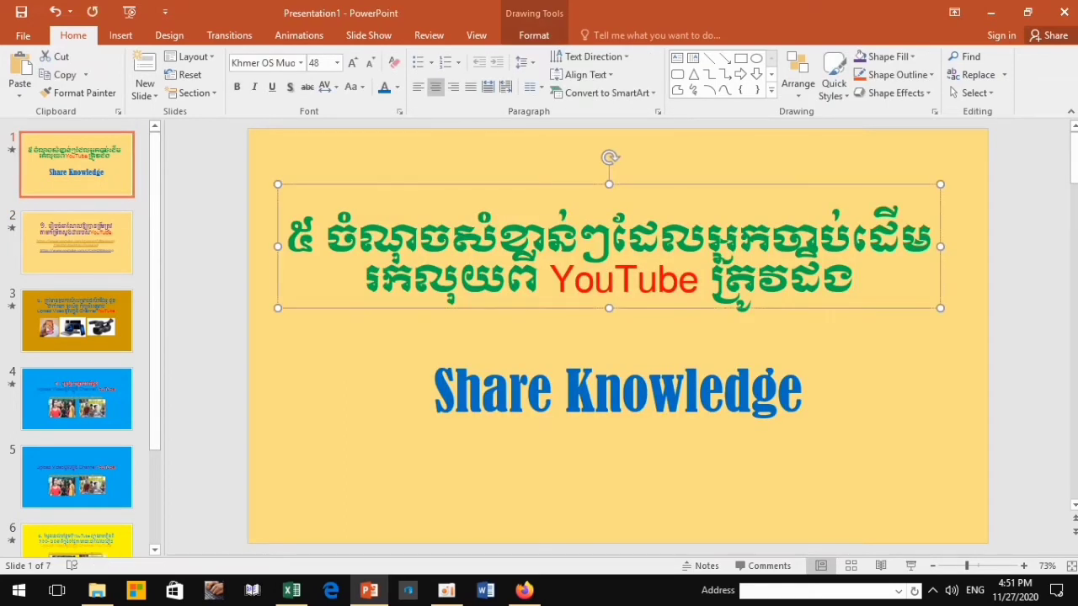
pyautogui.click(299, 36)
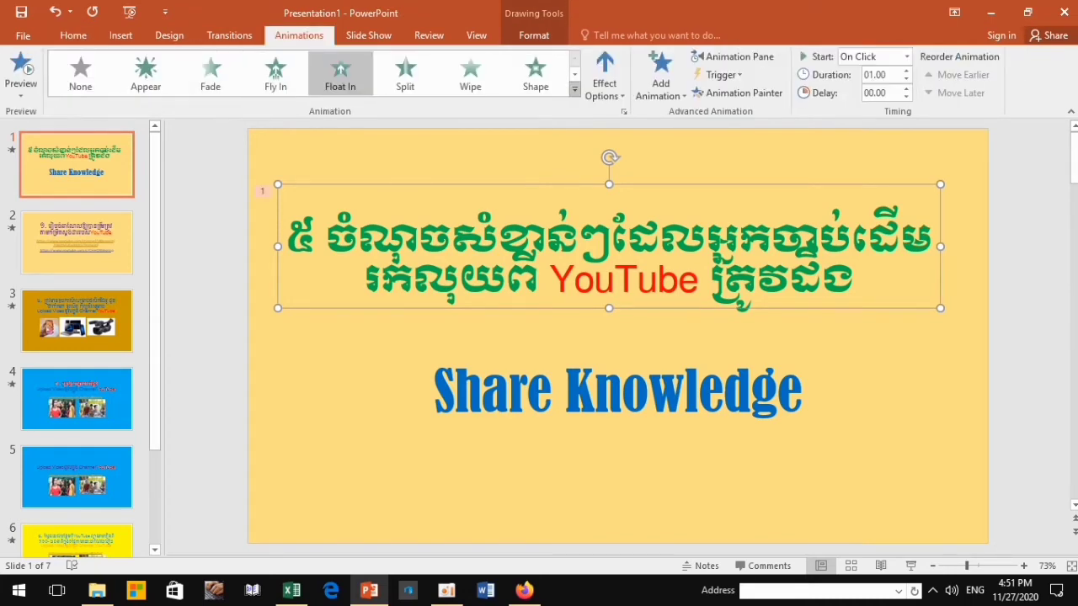
pyautogui.click(574, 87)
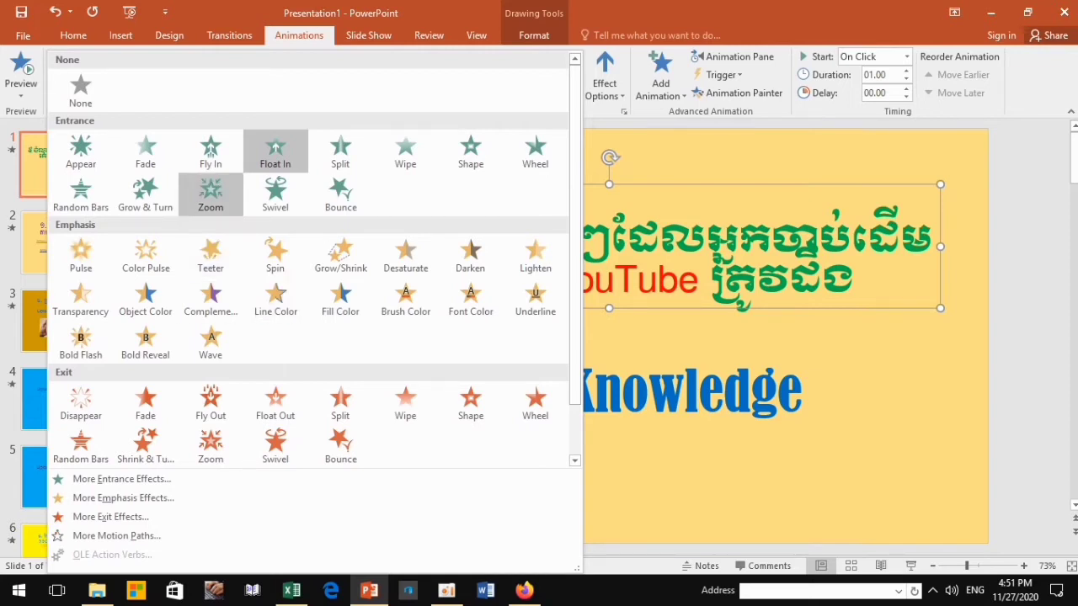
pyautogui.click(275, 151)
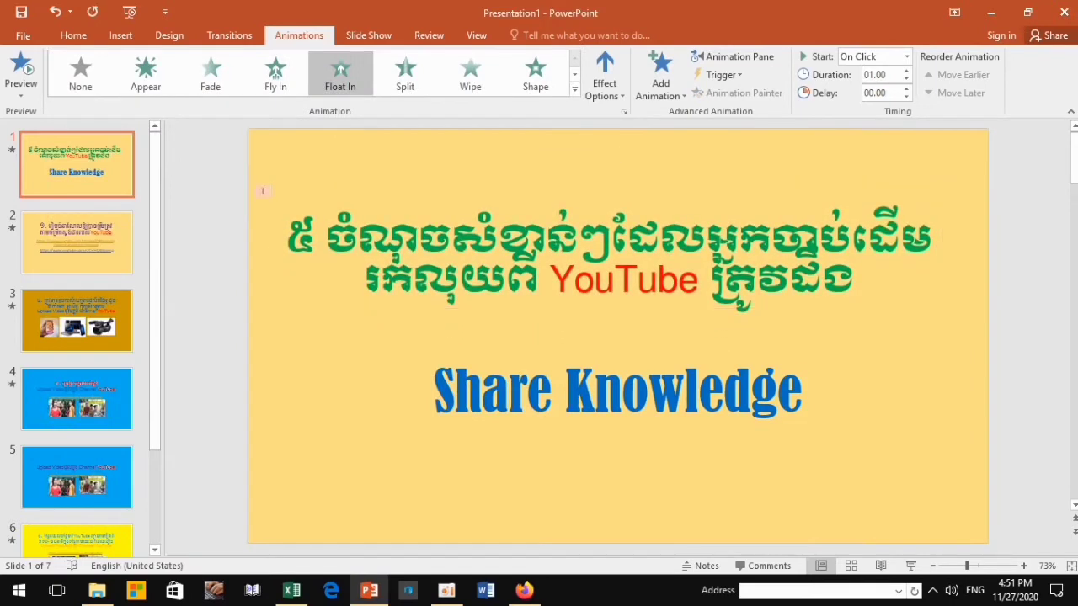
# Give the Share Knowledge text box a Grow/Shrink emphasis animation.
pyautogui.click(508, 394)
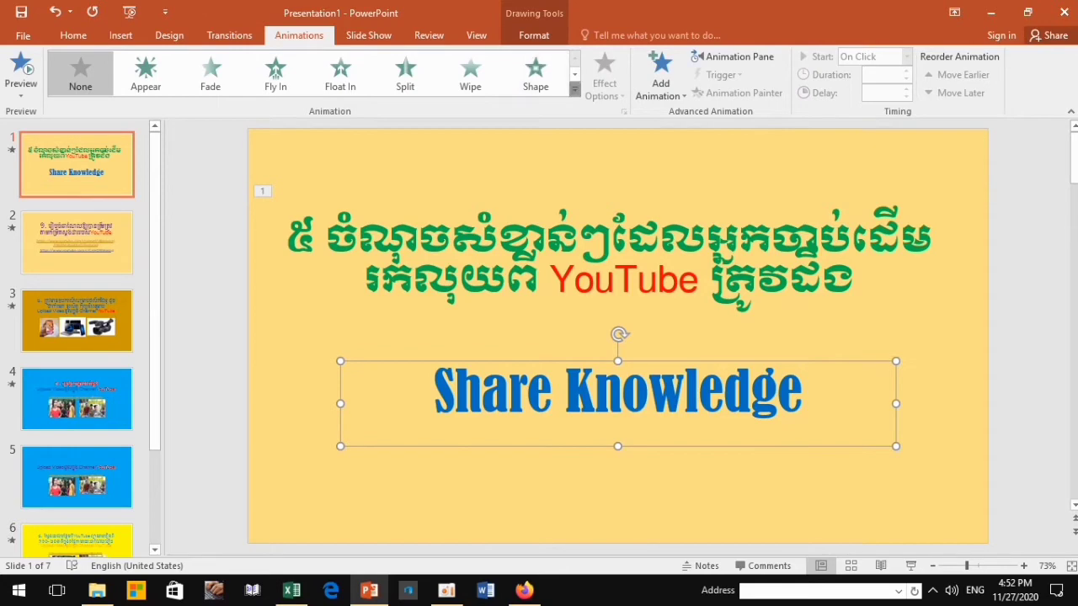
pyautogui.click(575, 88)
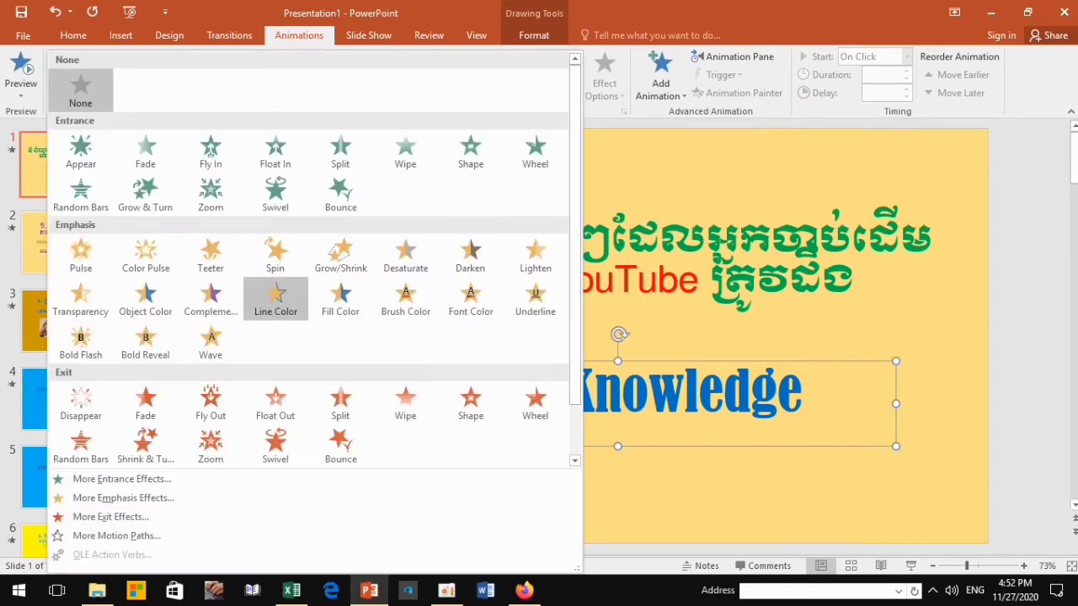
pyautogui.click(340, 252)
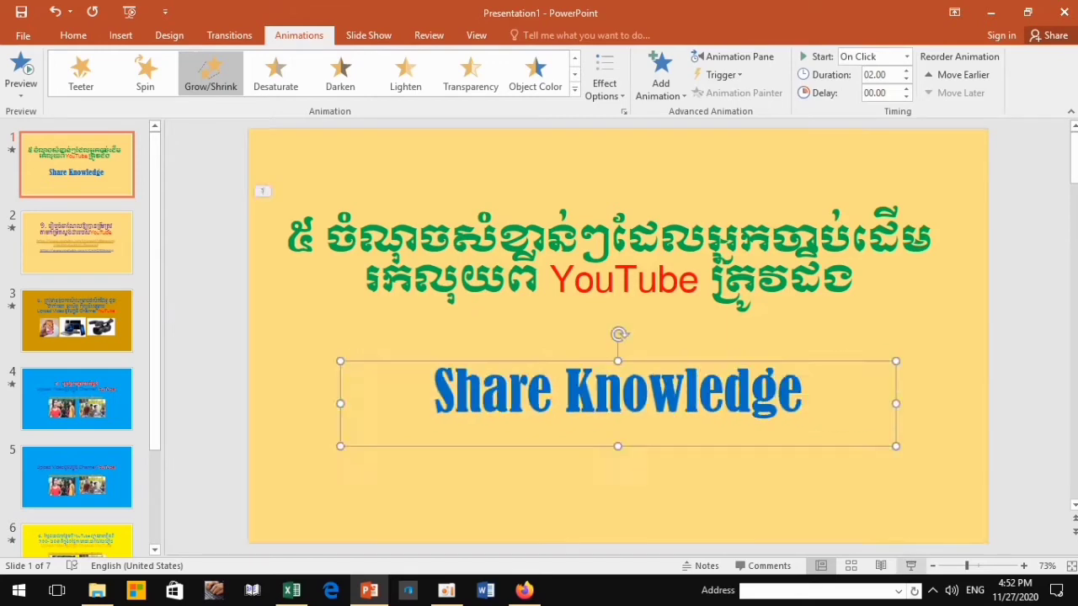
pyautogui.hotkey('shift', 'F5')
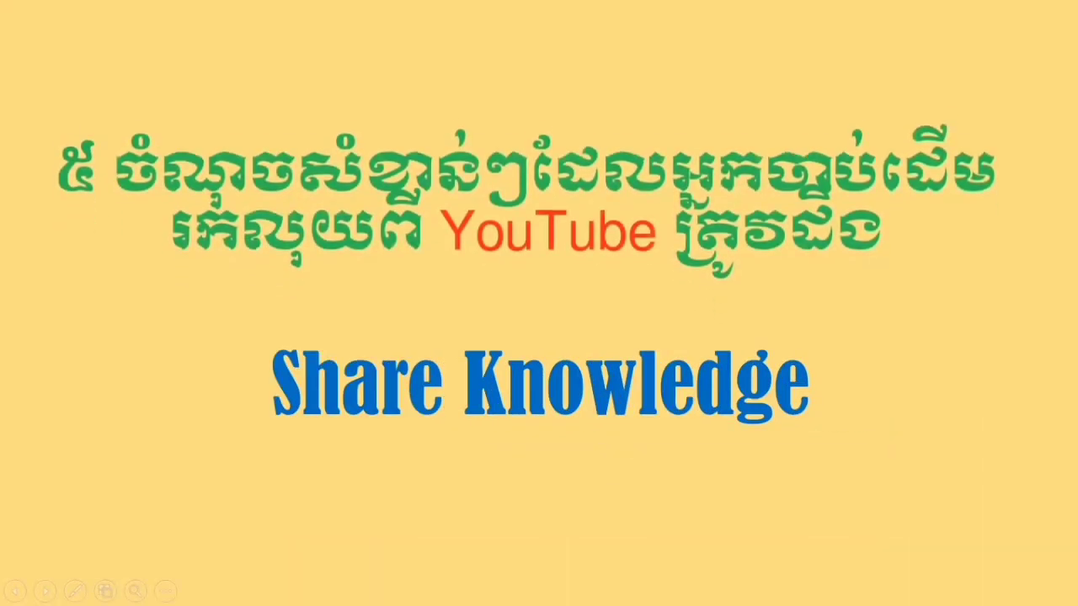
pyautogui.rightClick(587, 215)
pyautogui.click(631, 441)
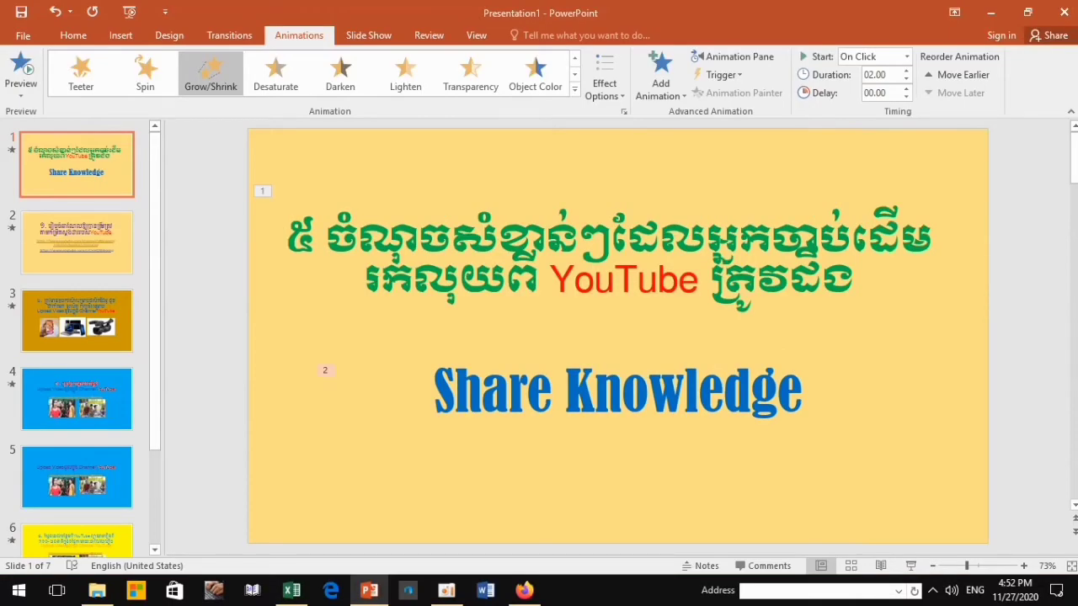
pyautogui.click(910, 565)
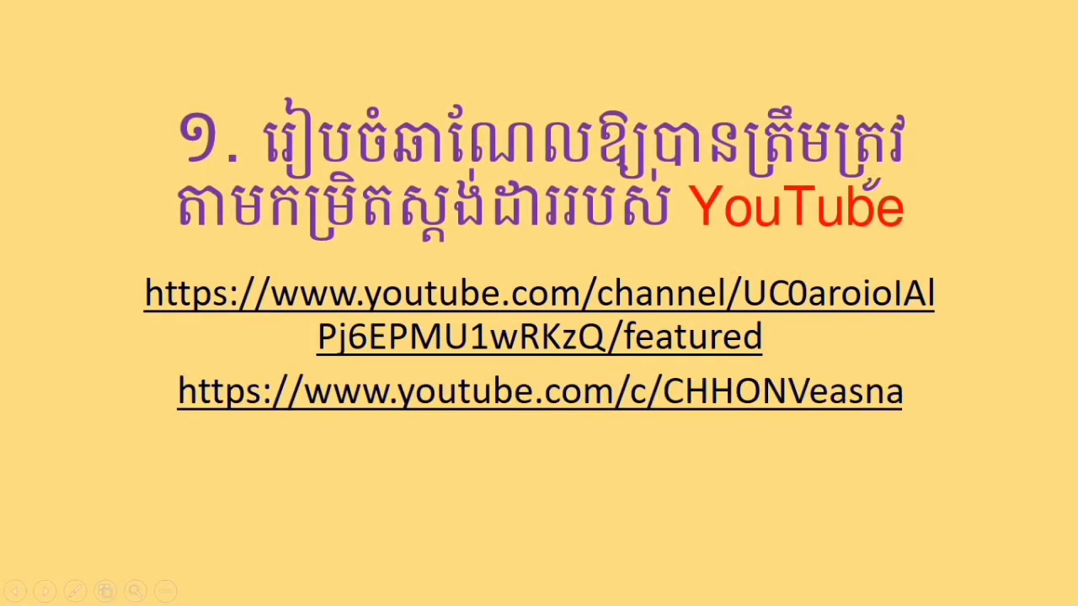
pyautogui.rightClick(901, 206)
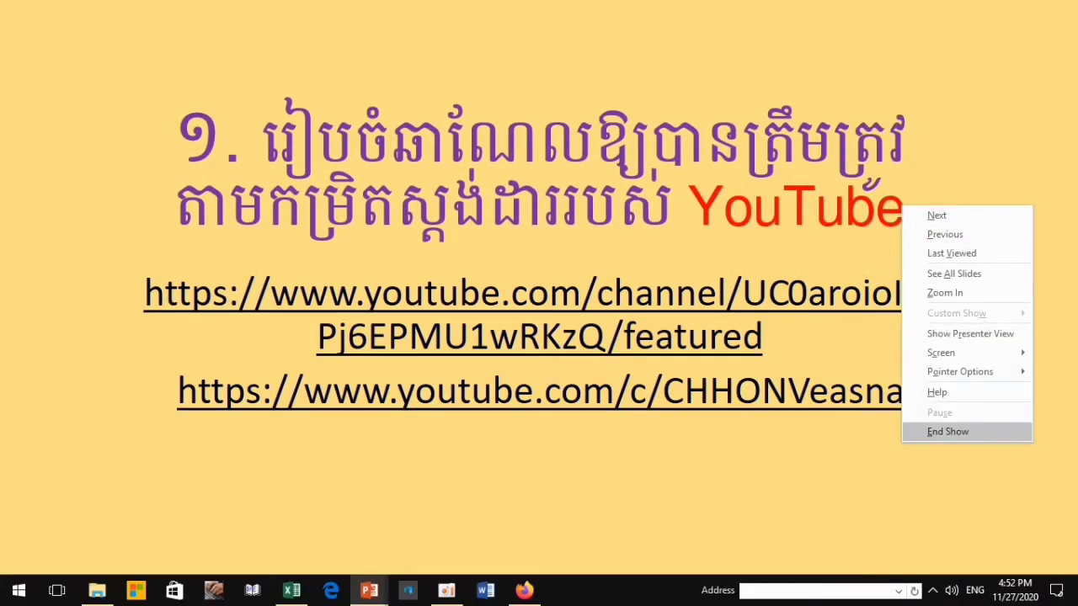
pyautogui.click(947, 431)
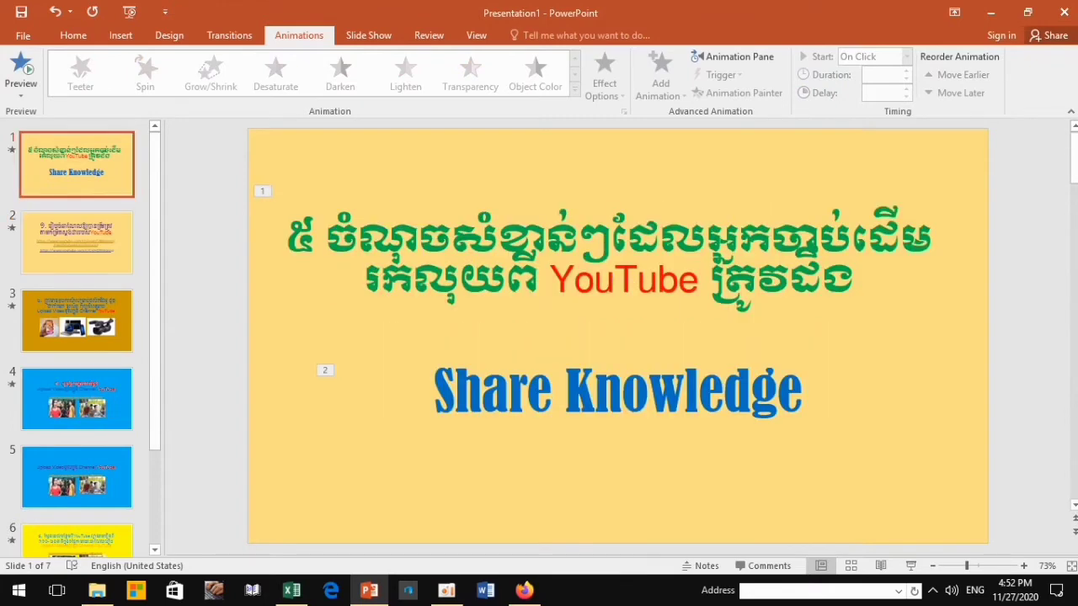
# Preview the slide show from slide 1, end it, and move on to slide 3.
pyautogui.press('F5')
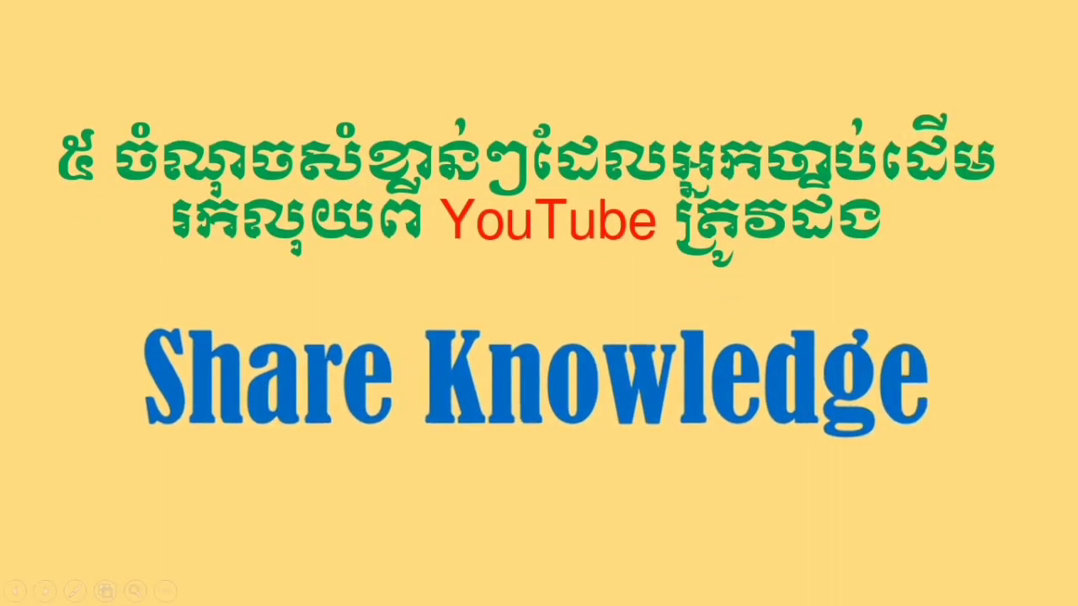
pyautogui.rightClick(899, 283)
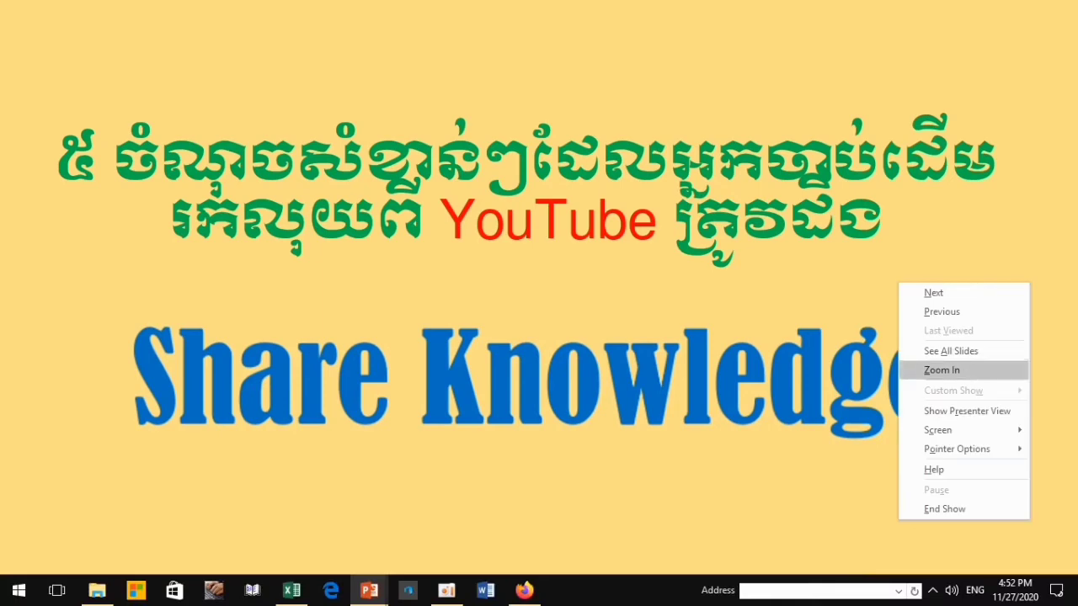
pyautogui.click(943, 509)
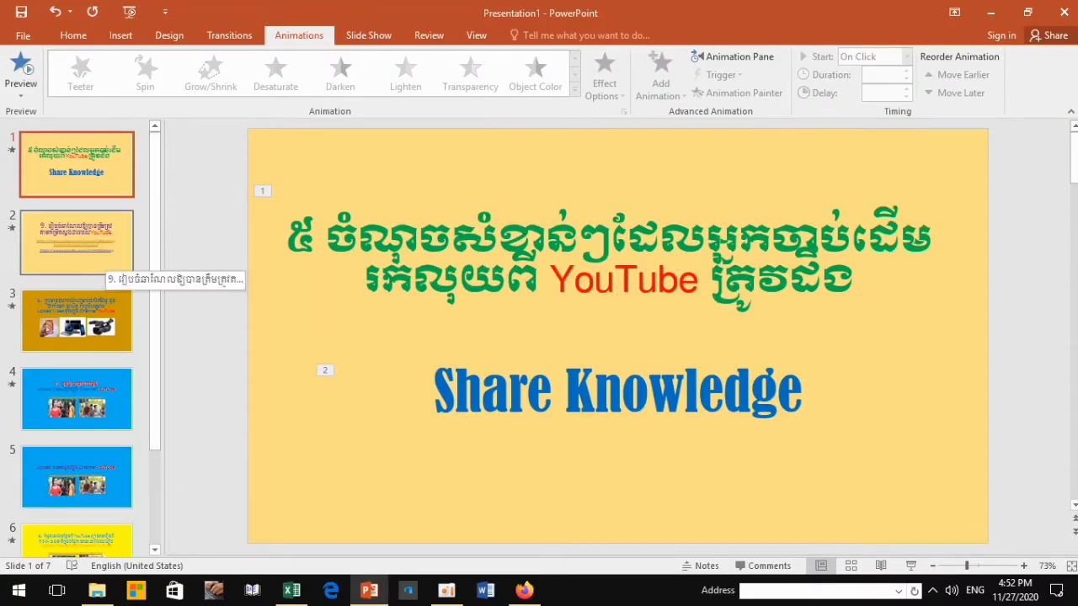
pyautogui.click(84, 257)
pyautogui.press('Down')
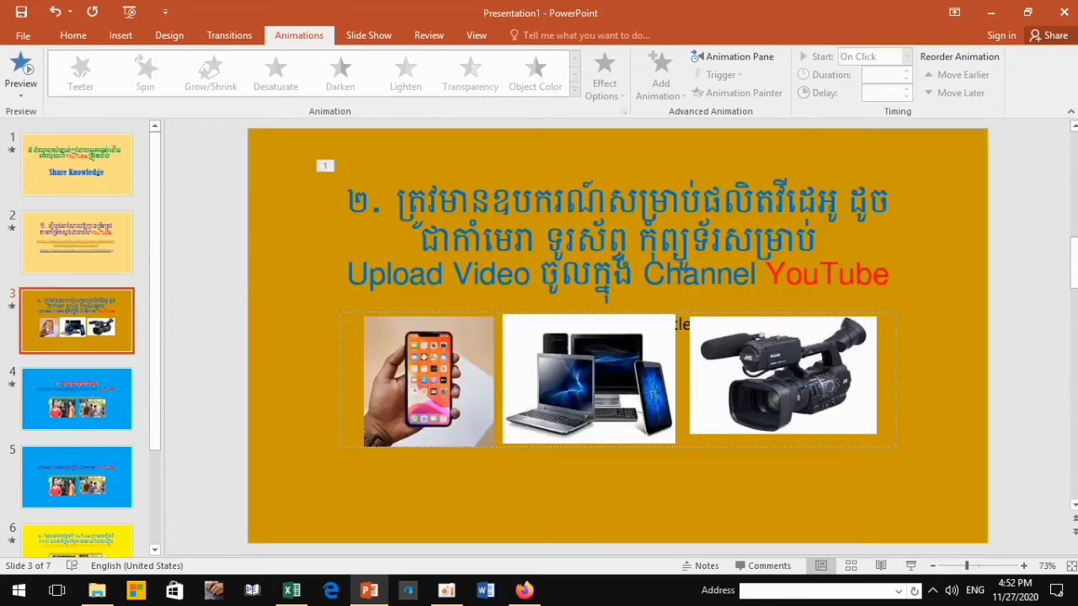
# Animate the phone picture with a Swivel entrance, replacing an initial Zoom.
pyautogui.click(429, 379)
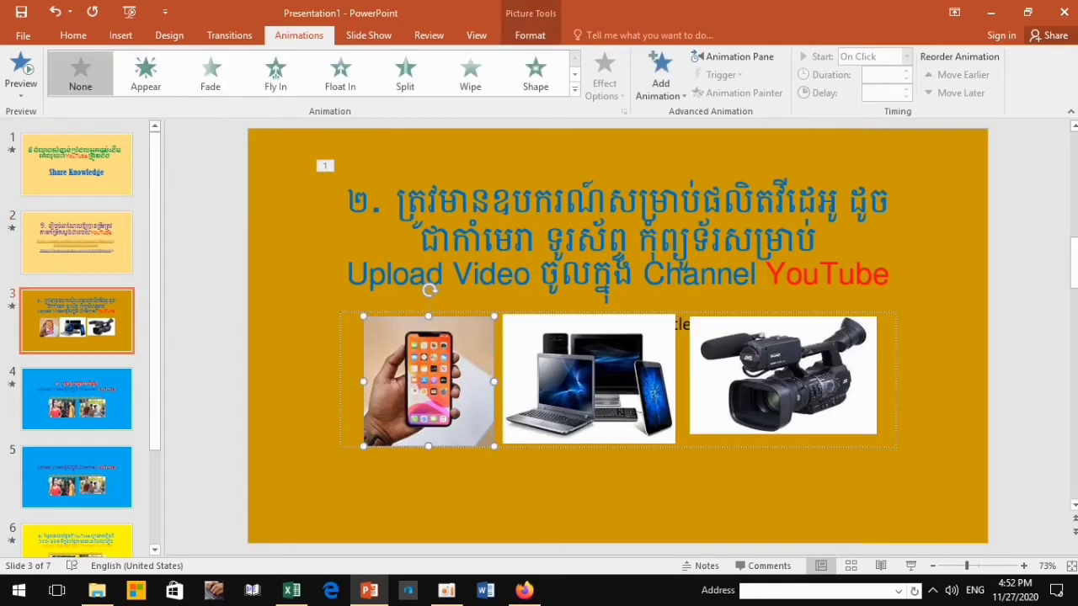
pyautogui.click(574, 88)
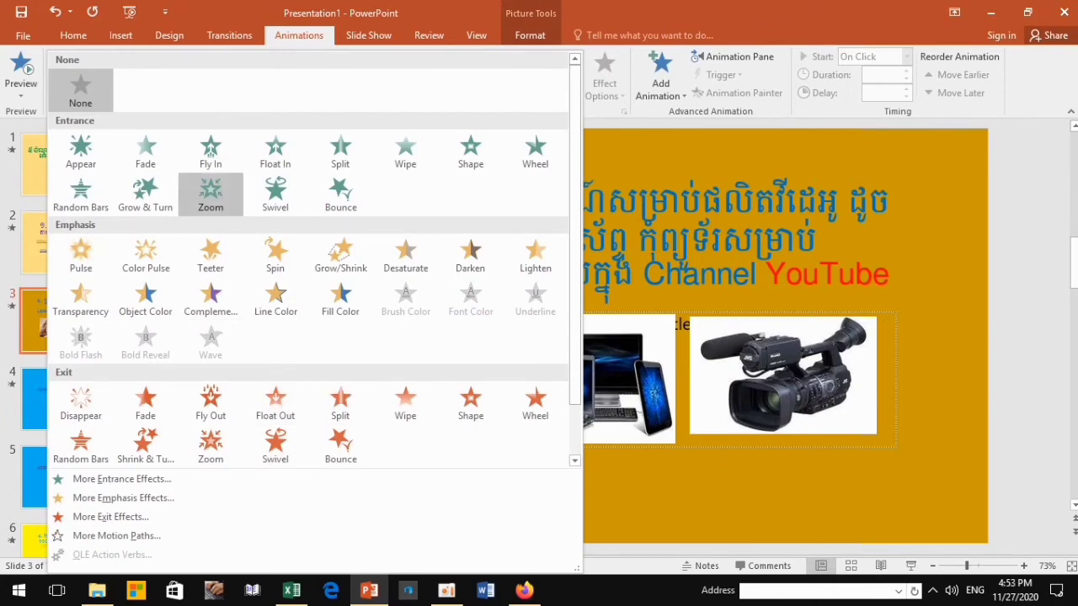
pyautogui.click(211, 192)
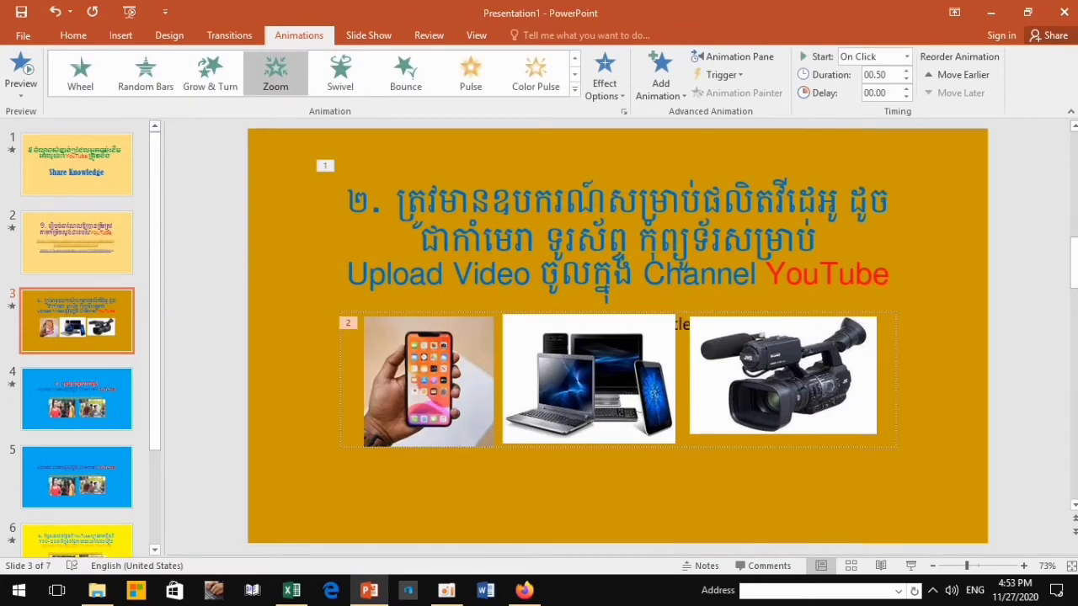
pyautogui.click(340, 72)
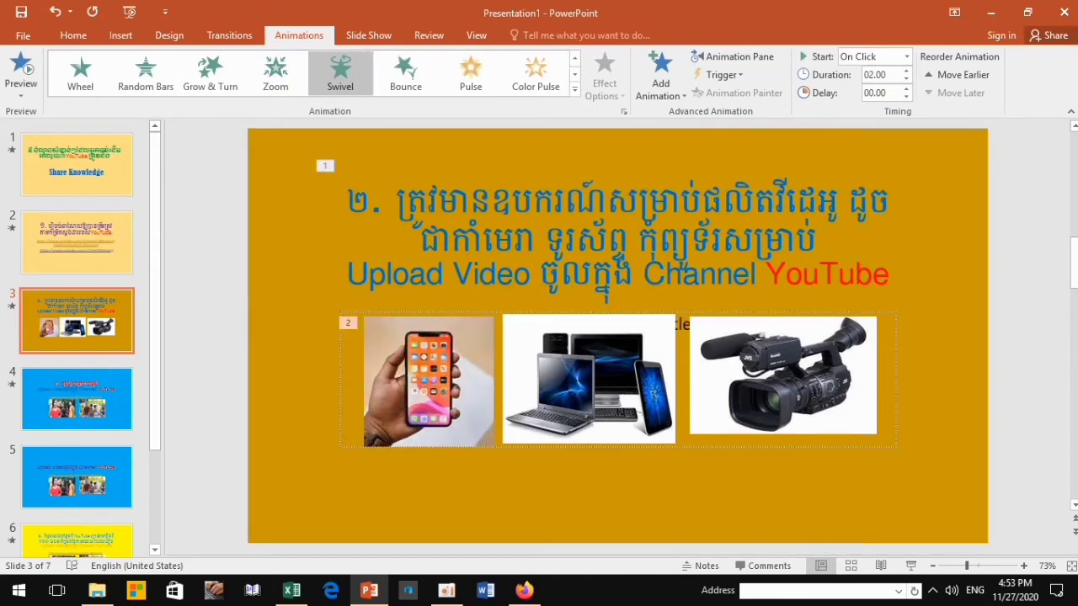
# Give the laptop picture a Darken emphasis animation.
pyautogui.click(589, 379)
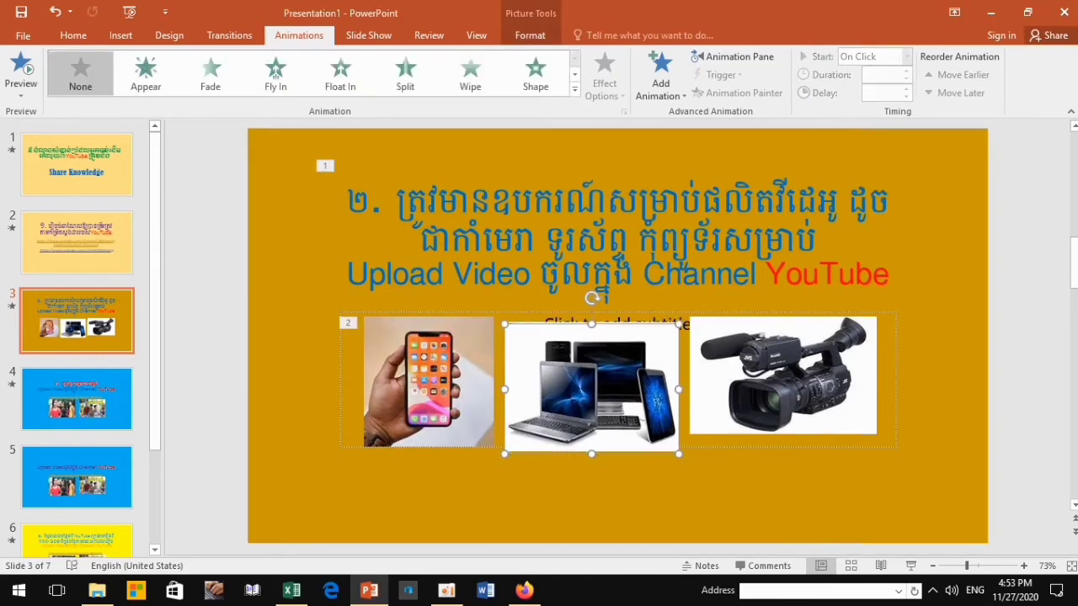
pyautogui.moveTo(589, 378); pyautogui.dragTo(591, 380)
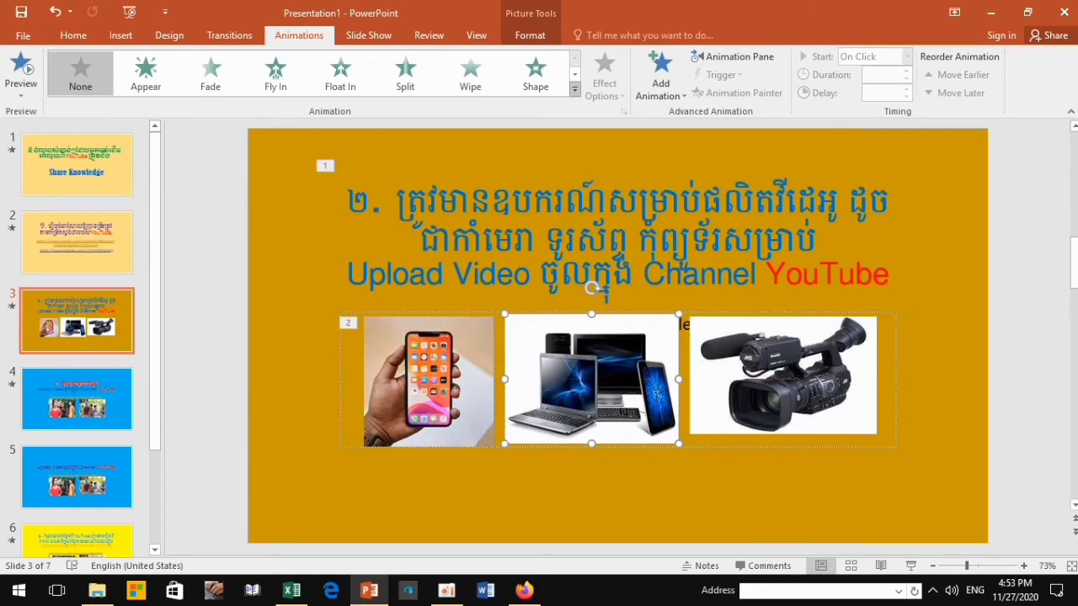
pyautogui.click(574, 88)
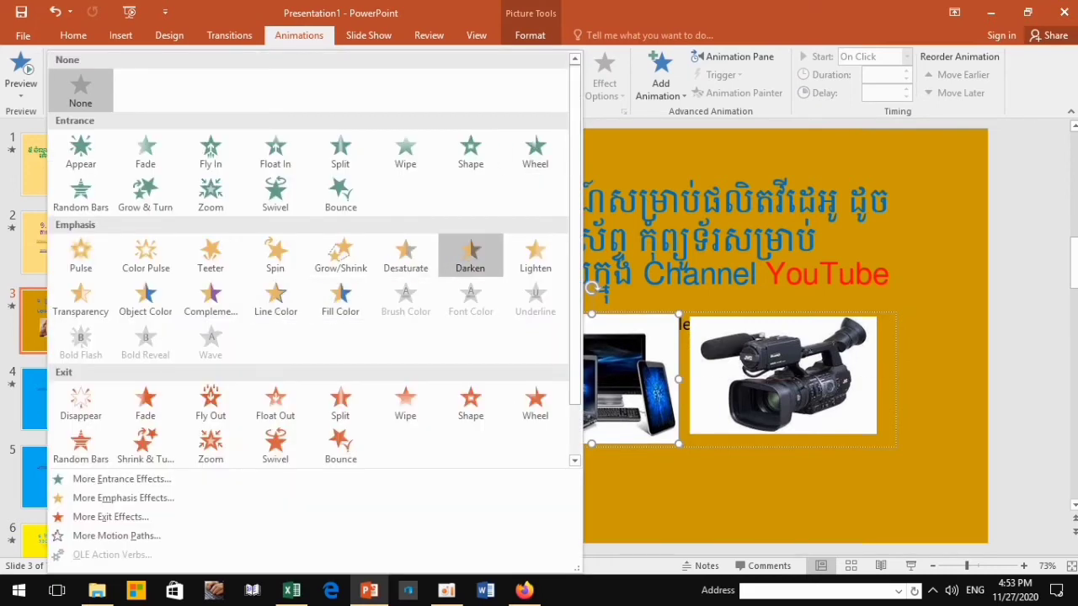
pyautogui.click(470, 252)
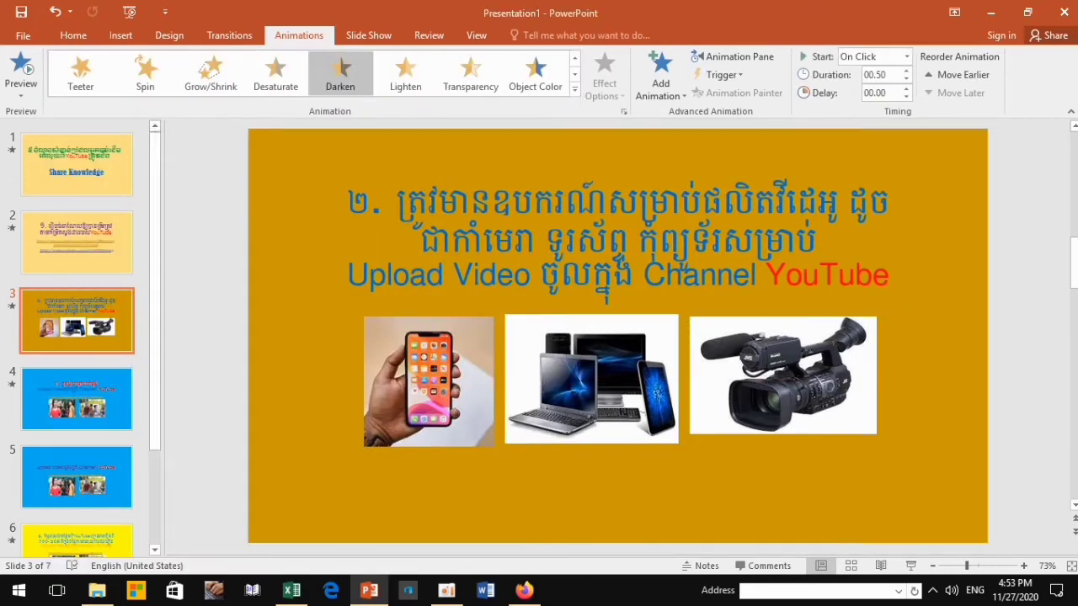
# Give the camcorder a Complementary emphasis and the slide title a Grow & Turn entrance.
pyautogui.click(690, 325)
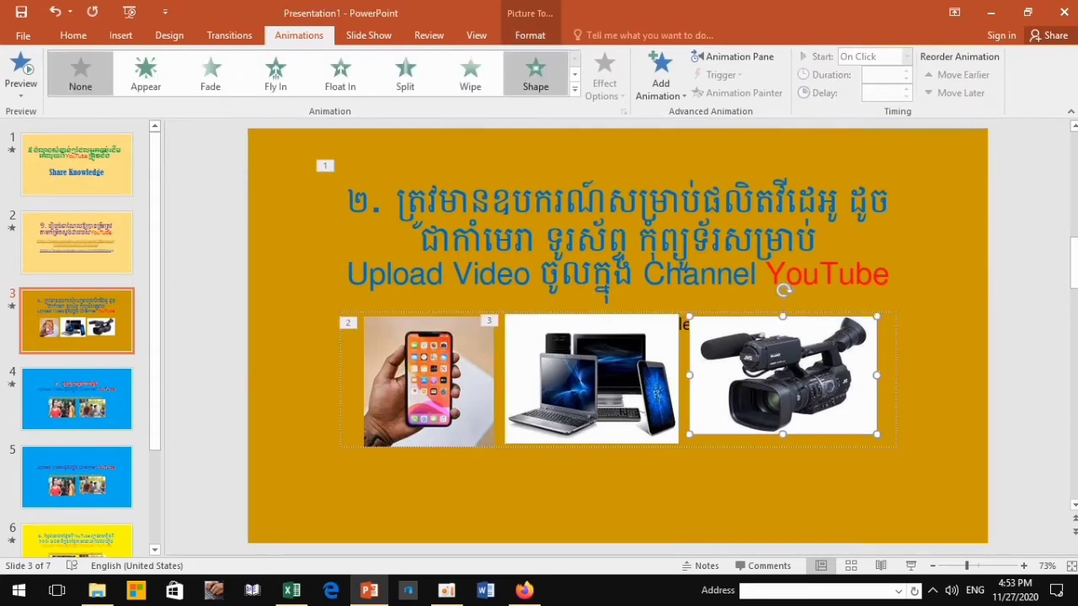
pyautogui.click(574, 88)
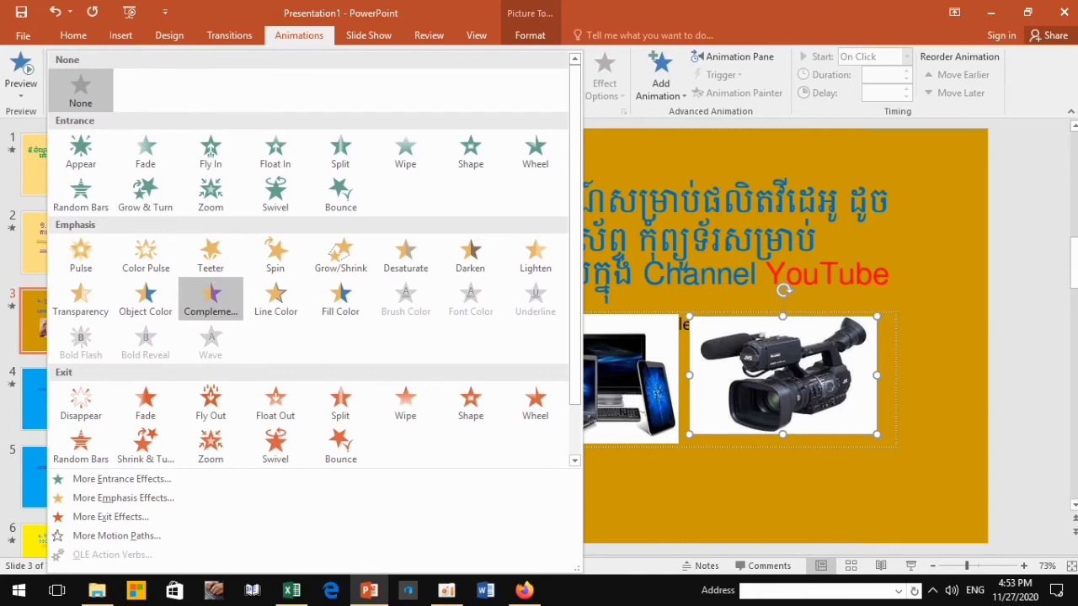
pyautogui.click(210, 296)
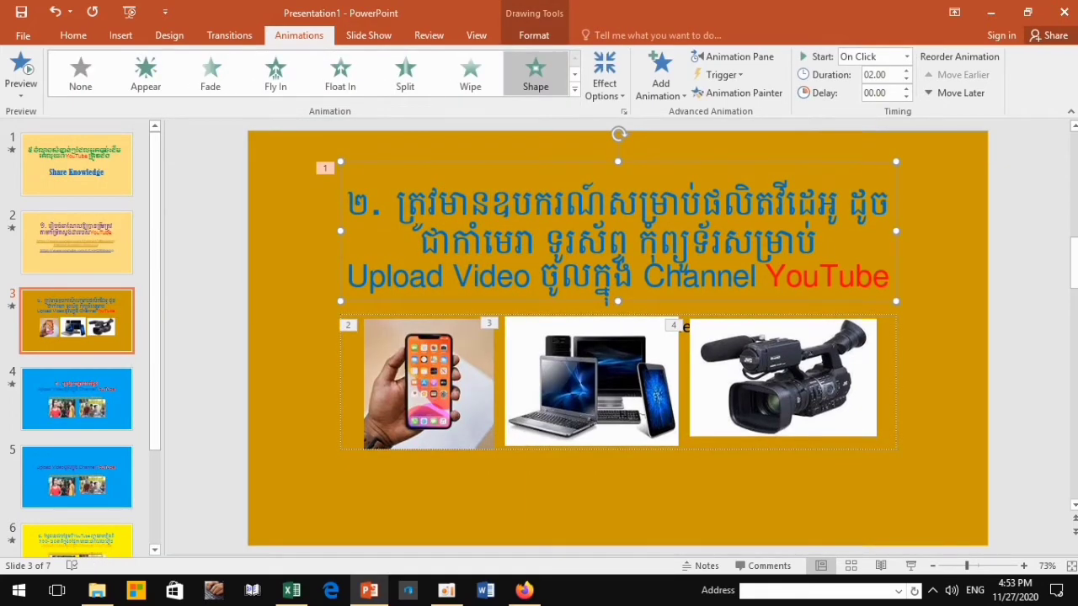
pyautogui.click(574, 88)
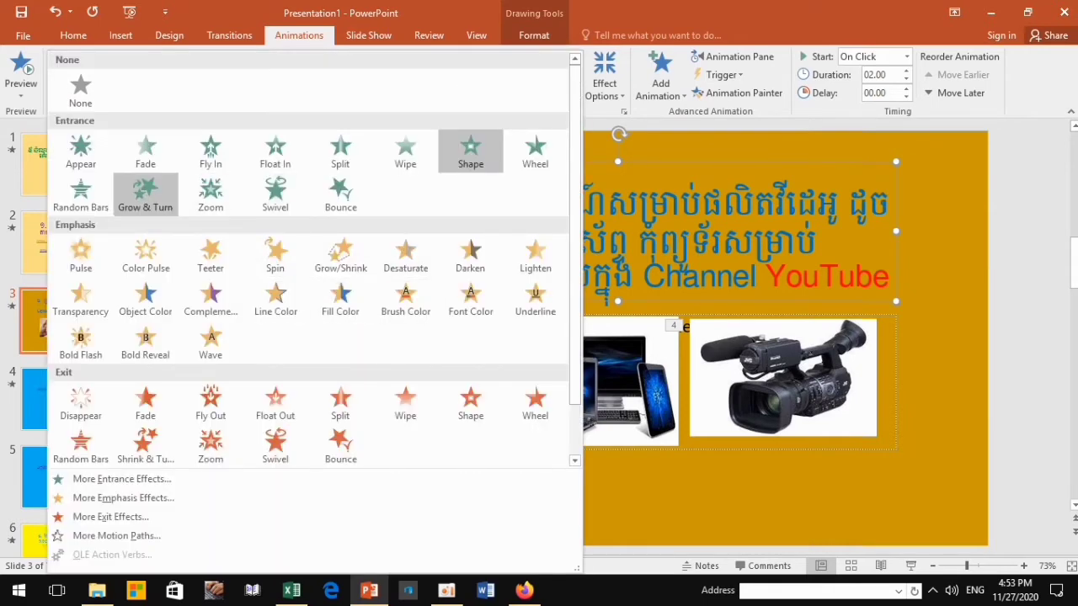
pyautogui.click(145, 192)
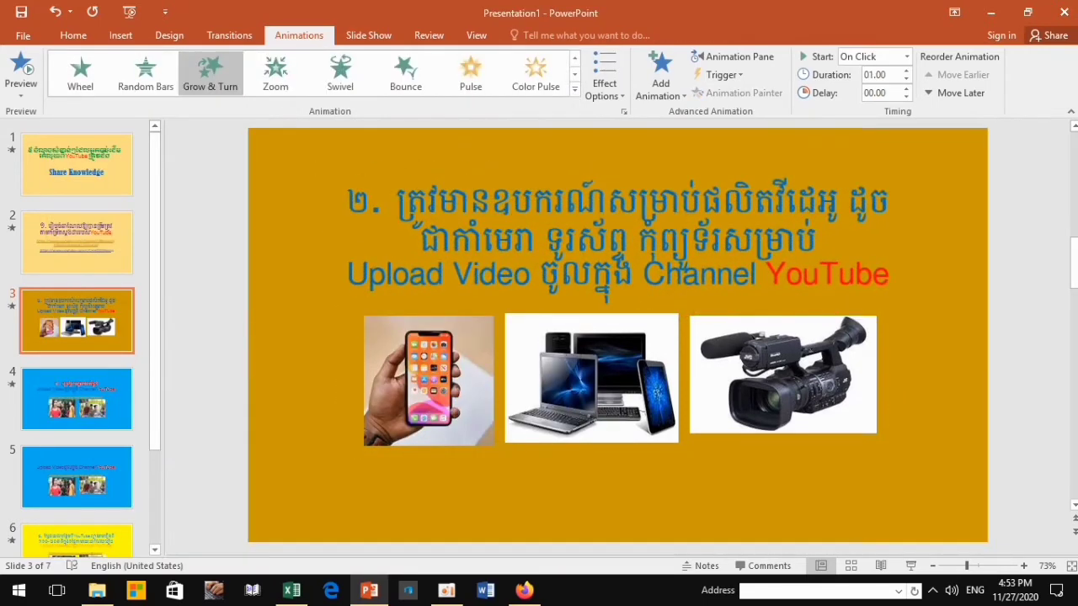
pyautogui.hotkey('shift', 'F5')
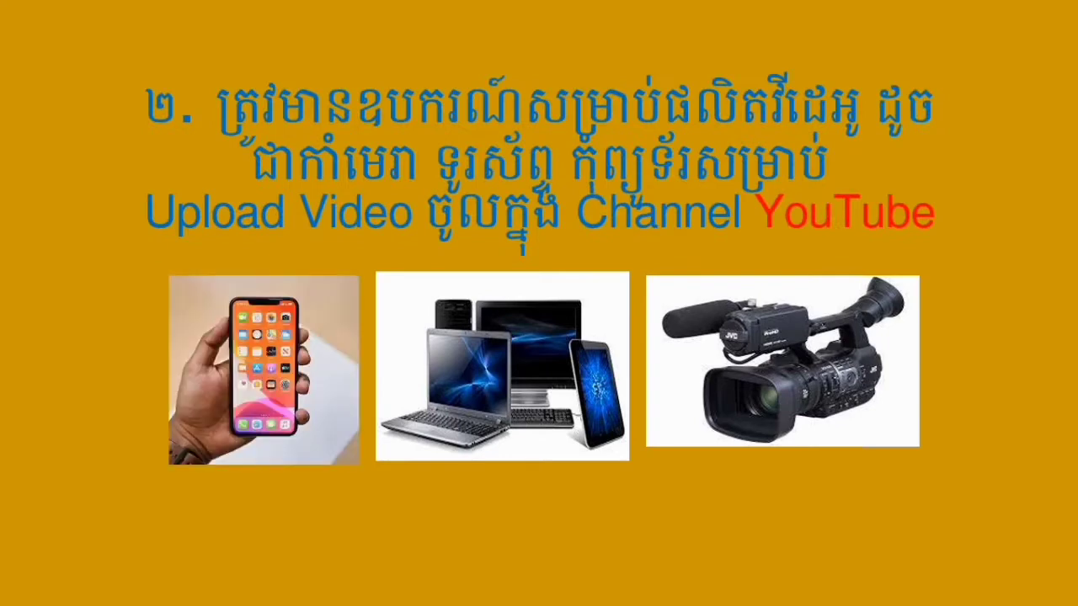
pyautogui.rightClick(878, 196)
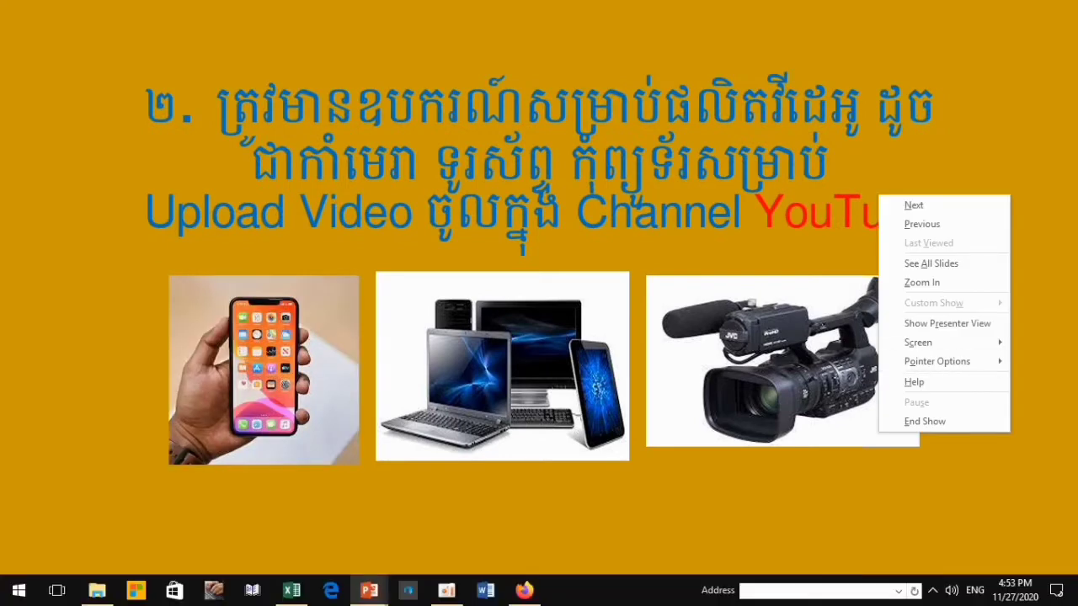
pyautogui.click(924, 421)
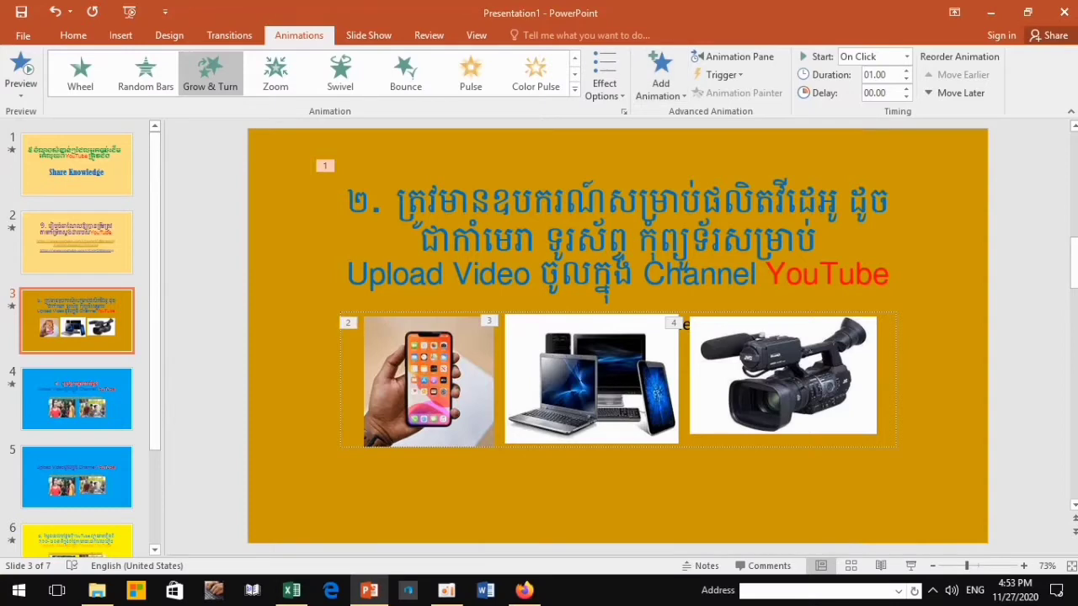
pyautogui.scroll(-1, 75, 320)
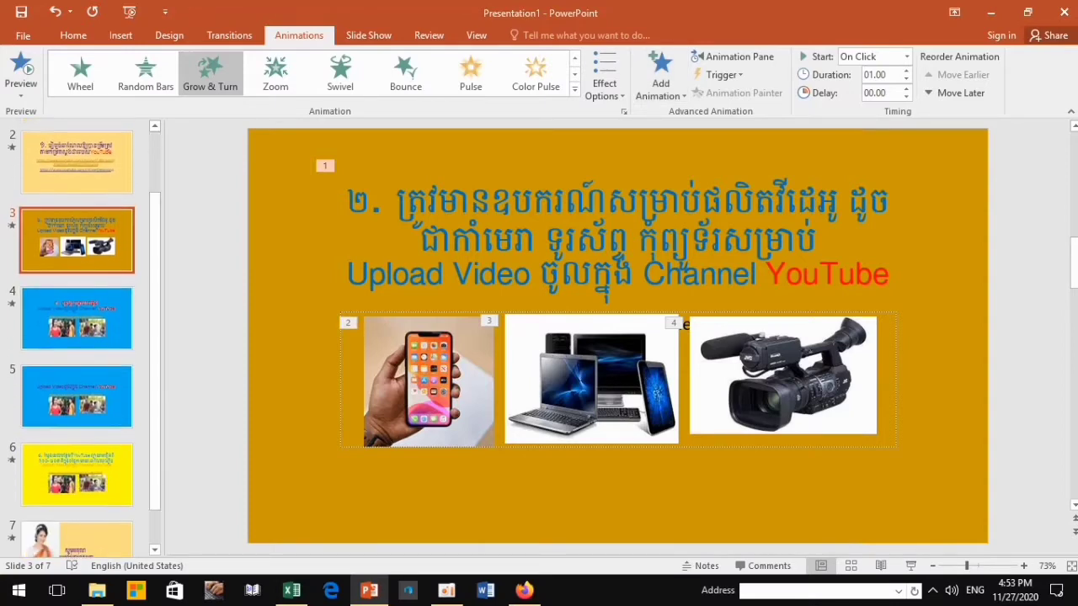
# Apply the Origami transition to slide 4, with a 03.25 duration.
pyautogui.click(72, 320)
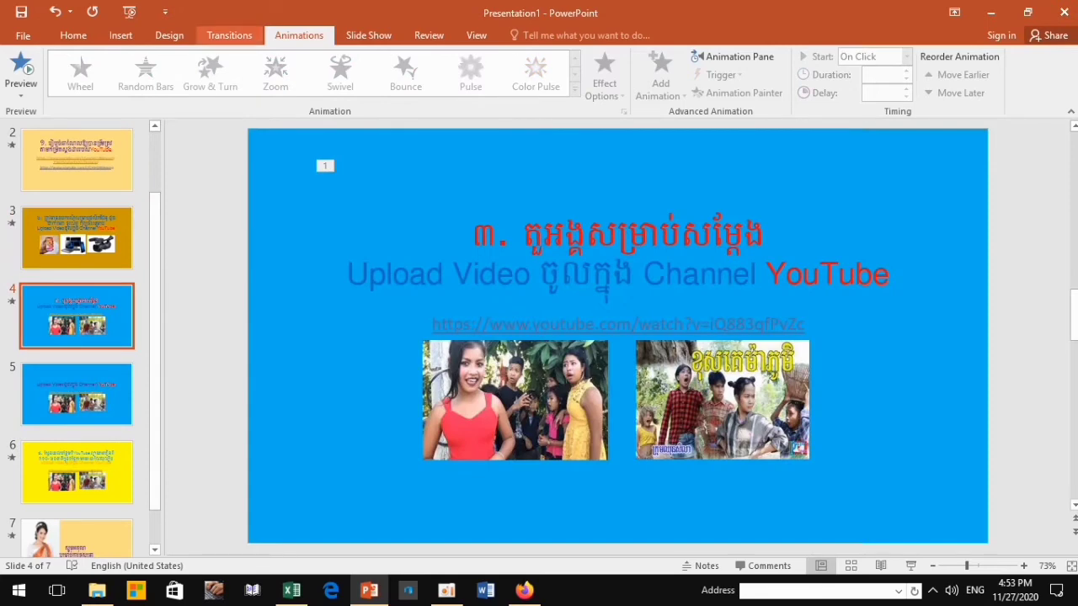
pyautogui.click(229, 34)
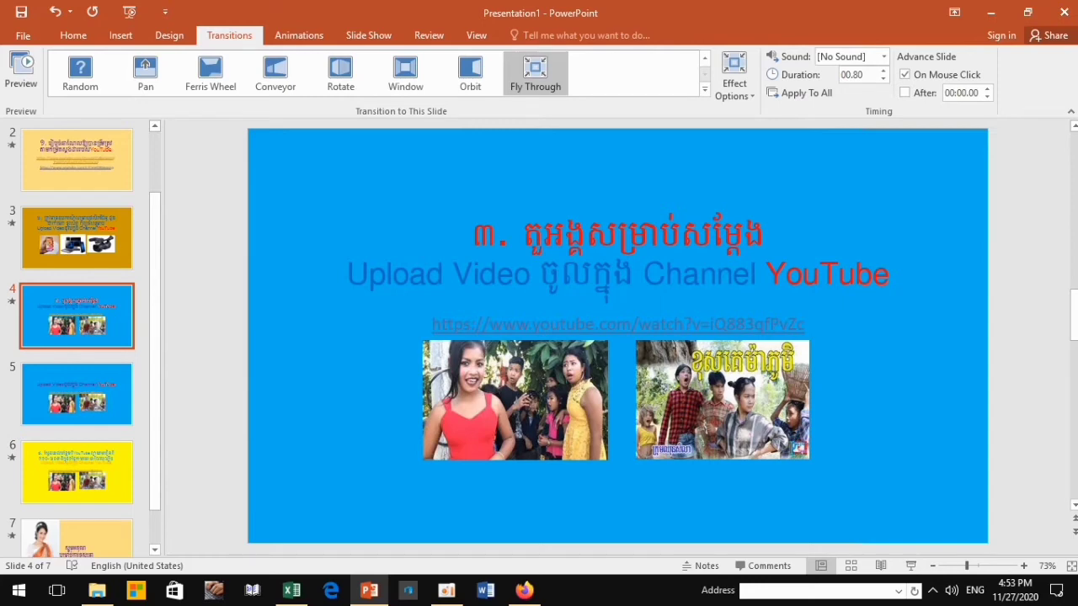
pyautogui.click(704, 89)
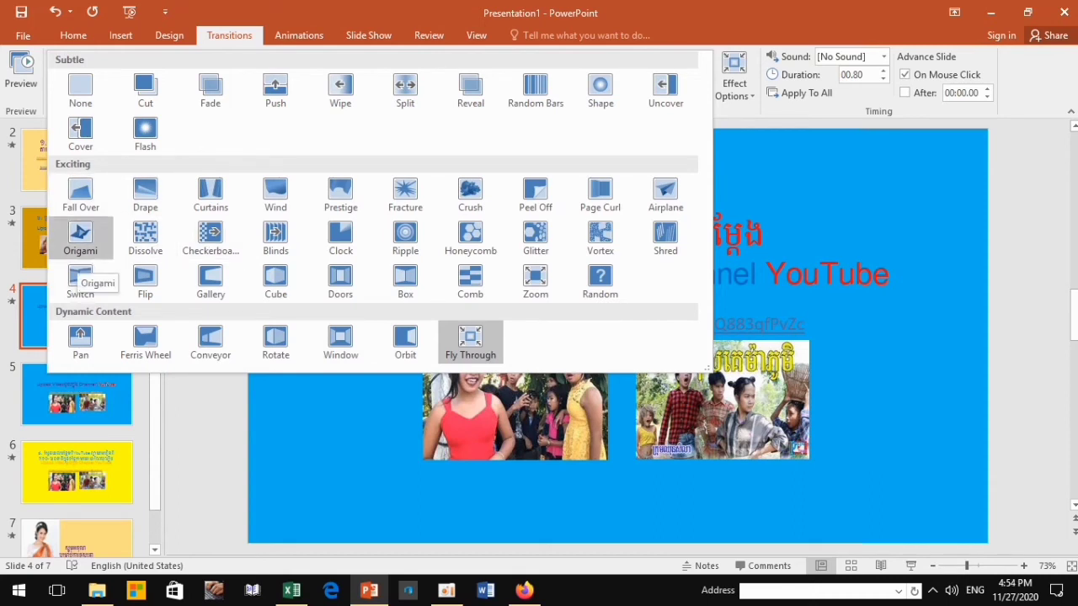
pyautogui.click(80, 236)
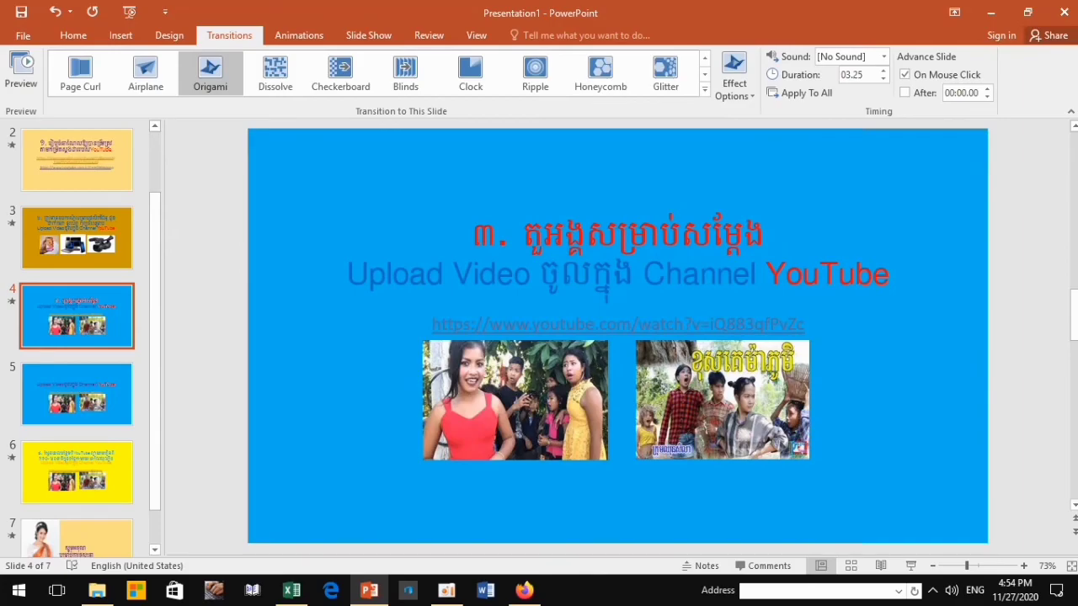
# Play slide 4 as a slide show and end it.
pyautogui.click(910, 565)
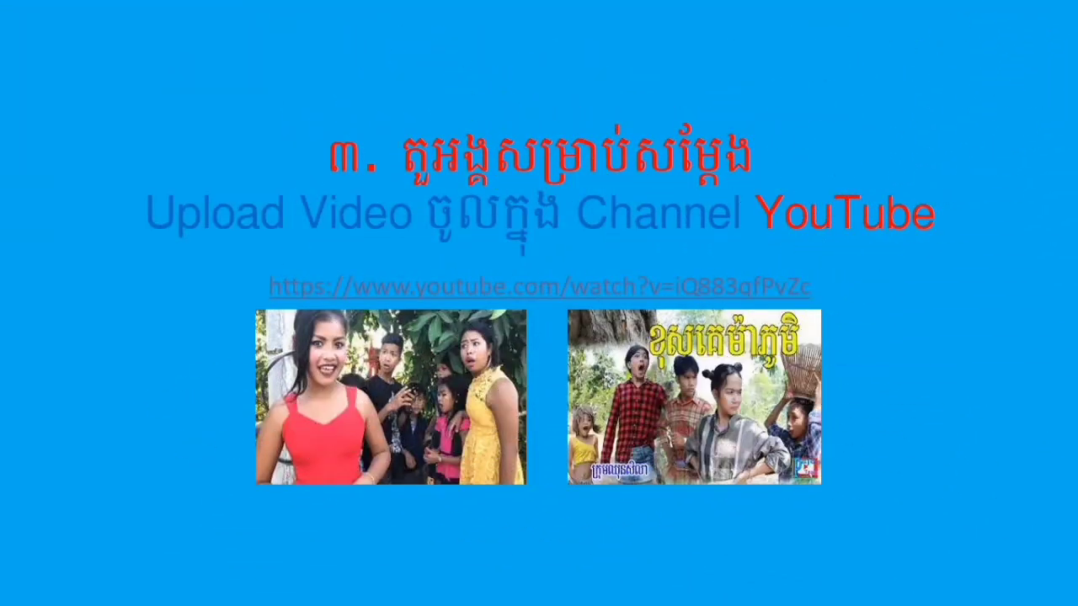
pyautogui.rightClick(823, 192)
pyautogui.click(890, 415)
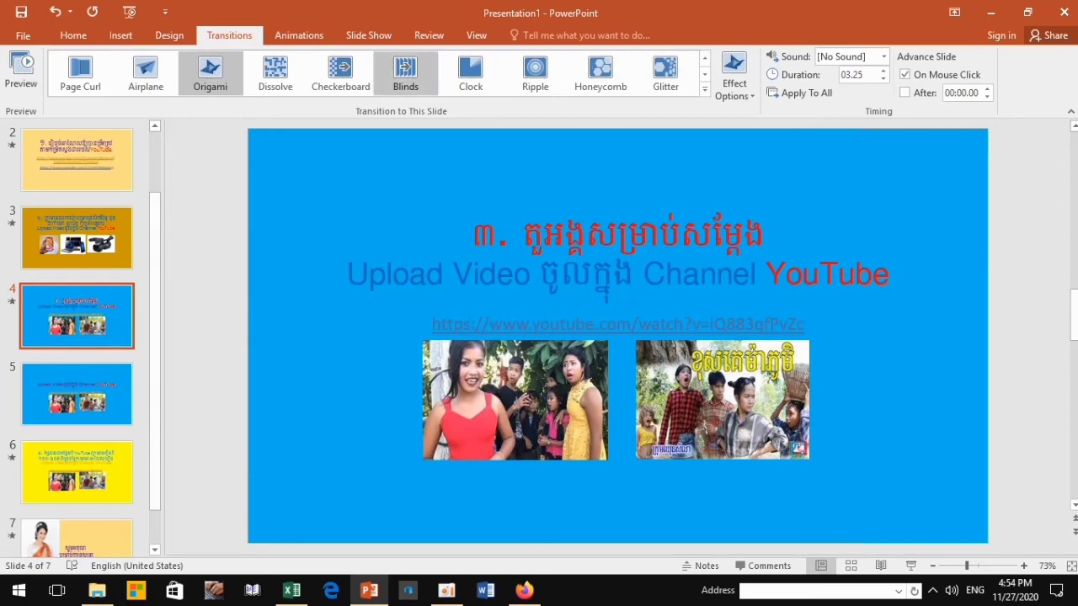
# Try Dissolve and Ripple, then switch slide 4's transition to Pan.
pyautogui.click(275, 71)
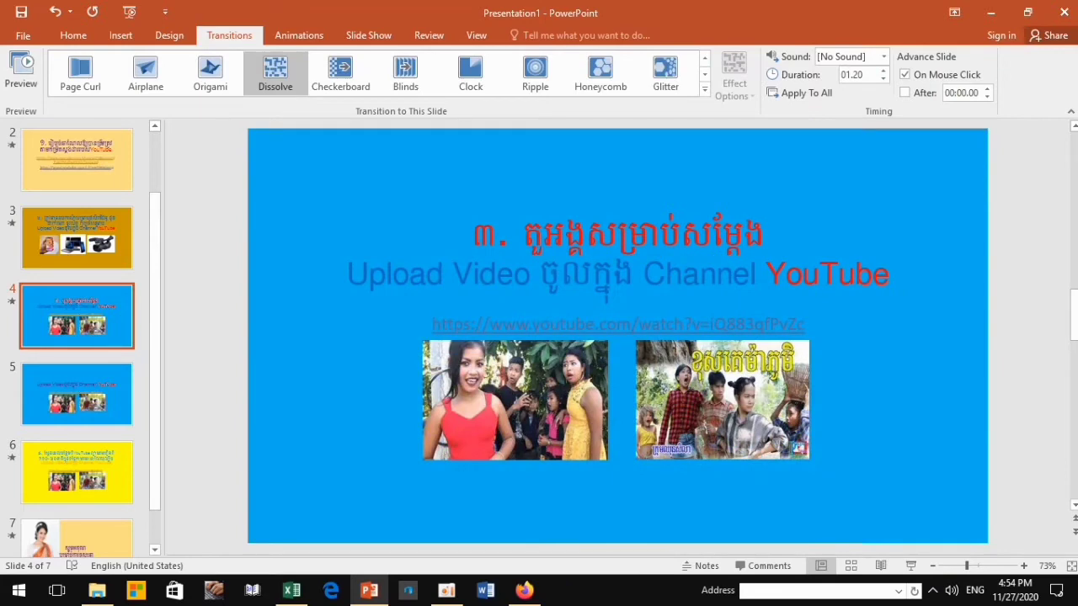
pyautogui.click(534, 71)
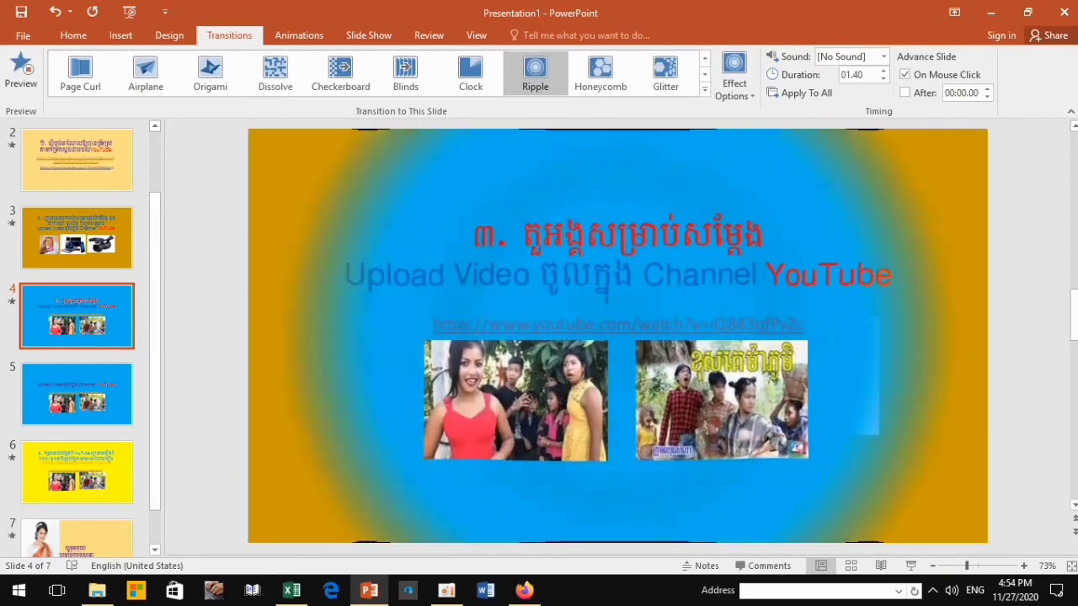
pyautogui.click(705, 89)
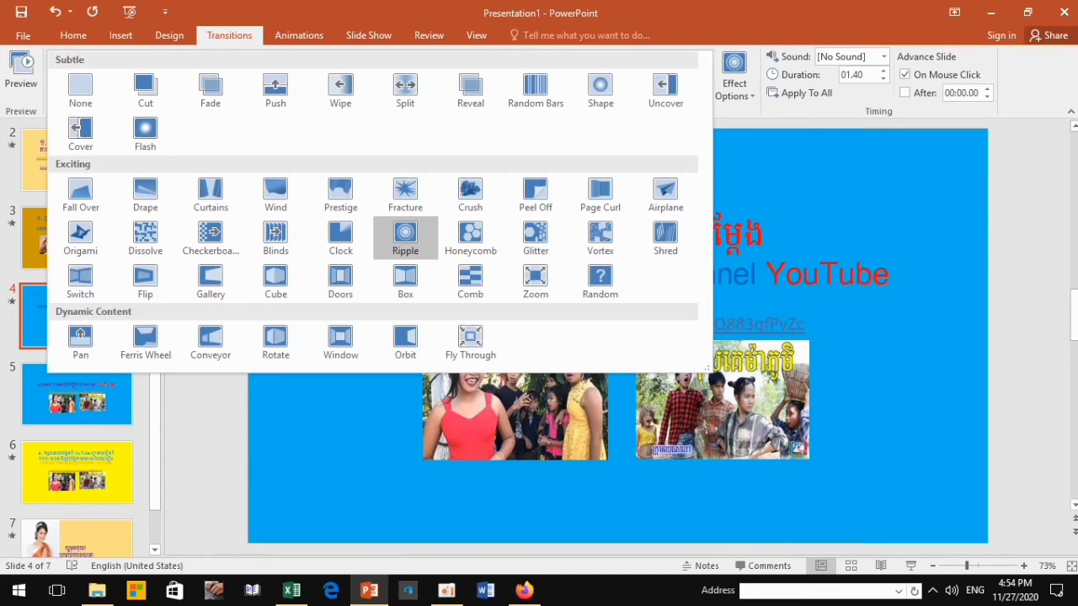
pyautogui.click(81, 341)
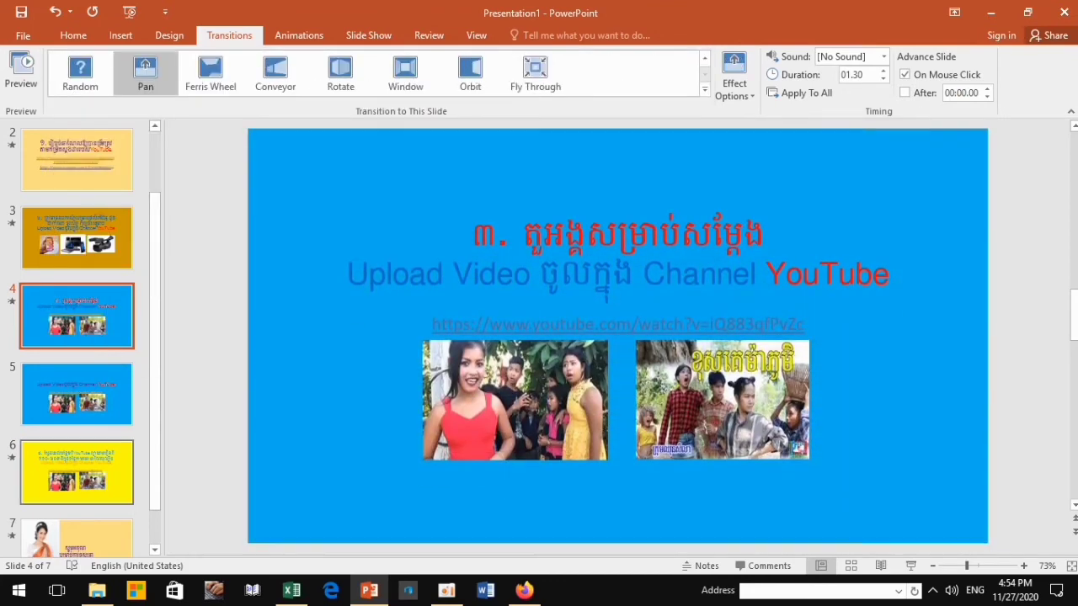
# Display slide 7, the thank-you slide with its 01.50 Window transition.
pyautogui.scroll(-2, 76, 404)
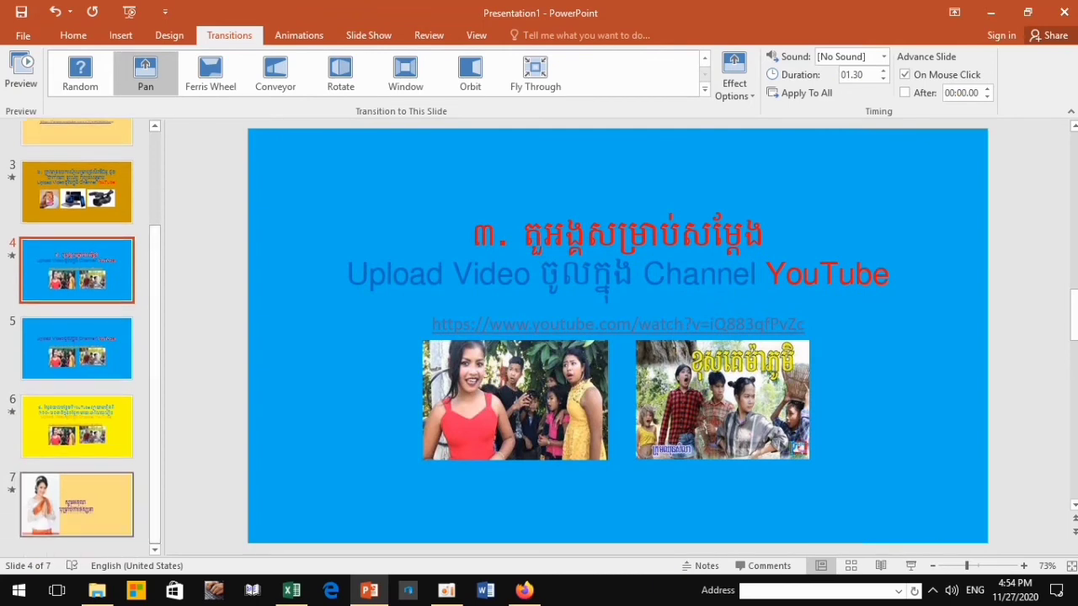
pyautogui.click(77, 503)
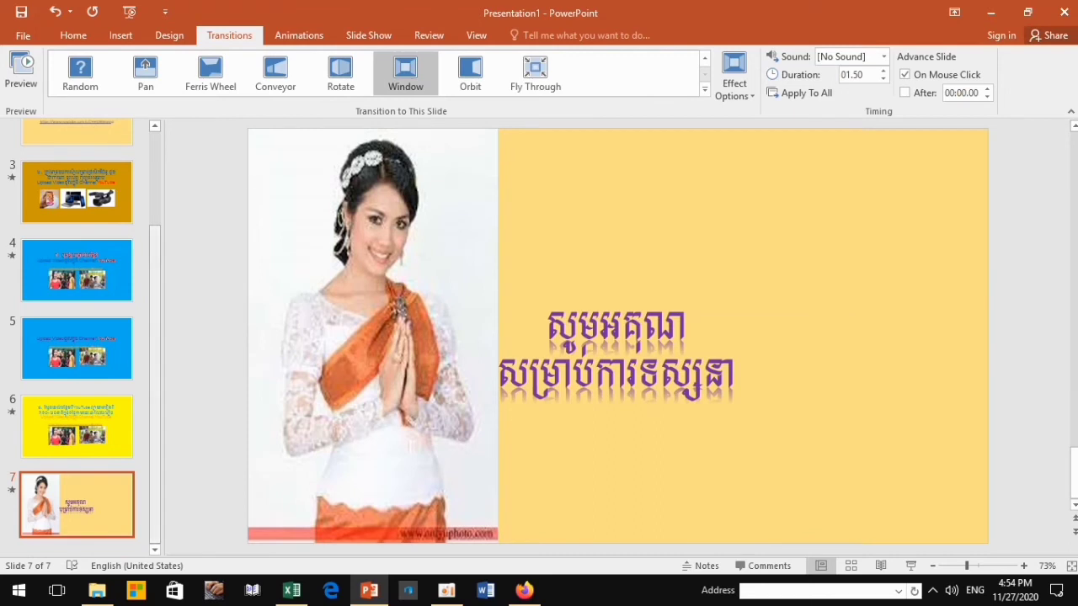
pyautogui.scroll(1, 84, 336)
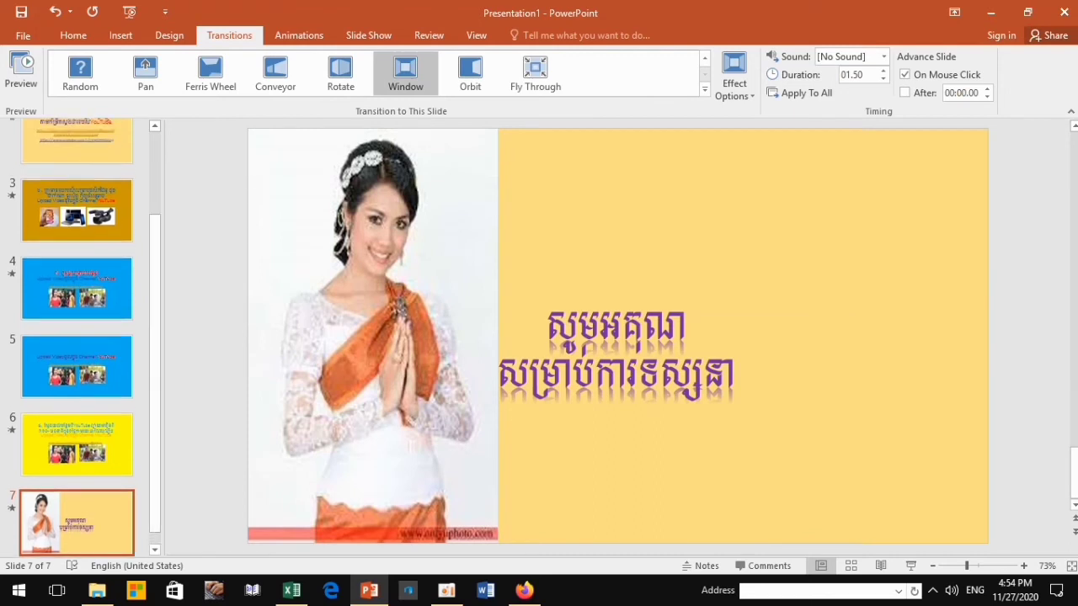
pyautogui.scroll(5, 76, 336)
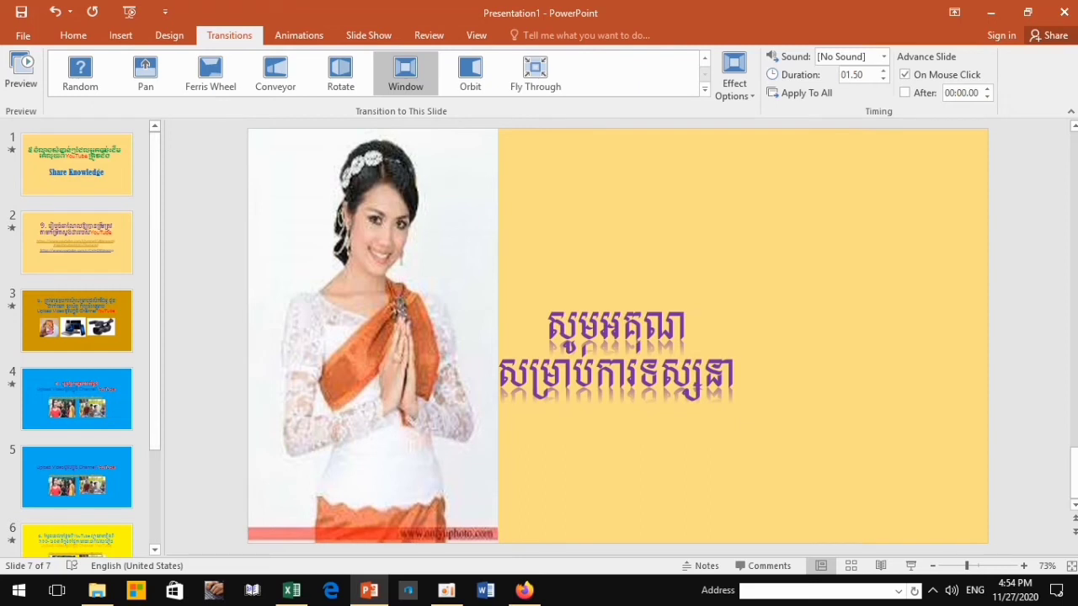
pyautogui.scroll(-5, 76, 337)
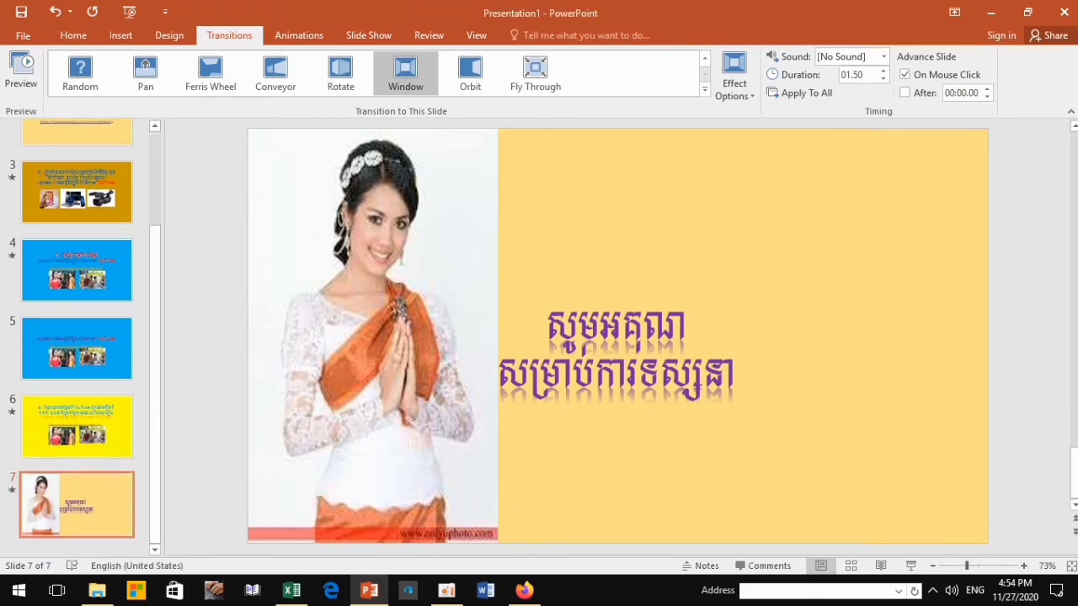
pyautogui.scroll(10, 76, 337)
# Try green and light cream, then give slide 1 a solid orange background.
pyautogui.click(76, 164)
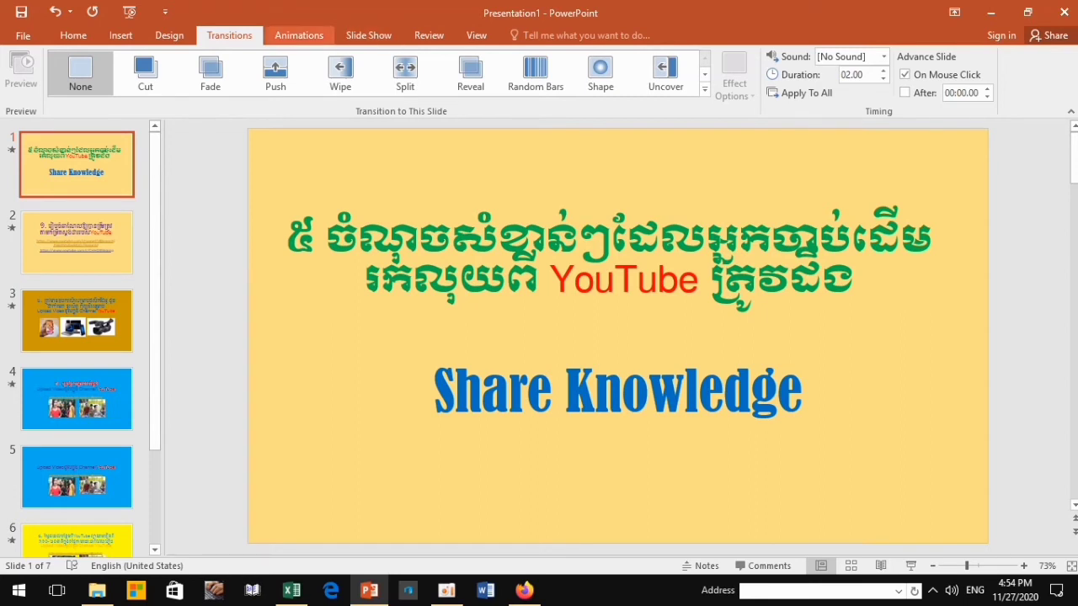
pyautogui.click(169, 35)
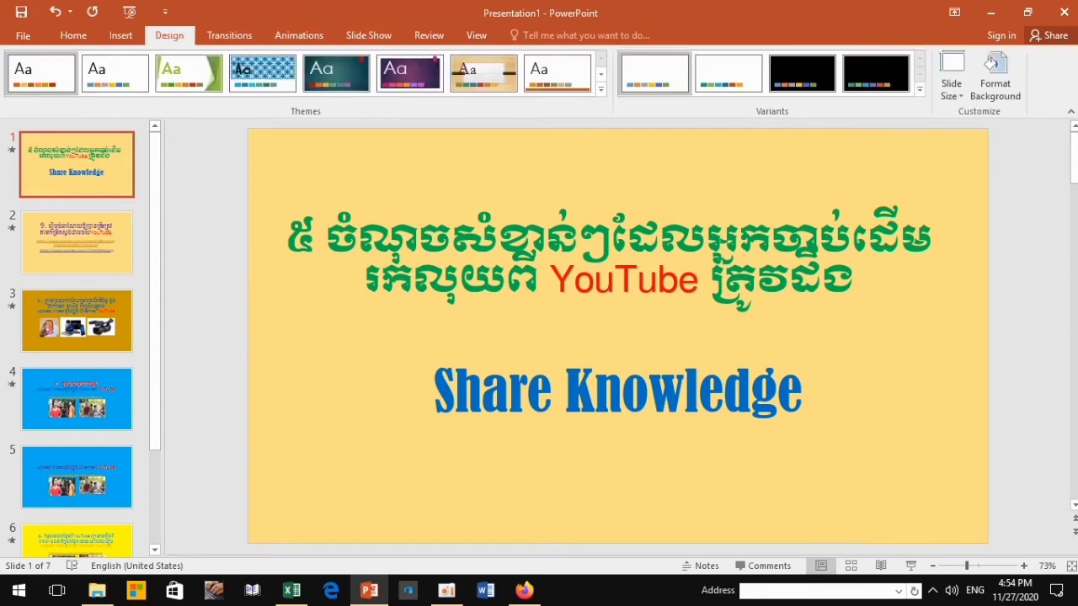
pyautogui.click(994, 72)
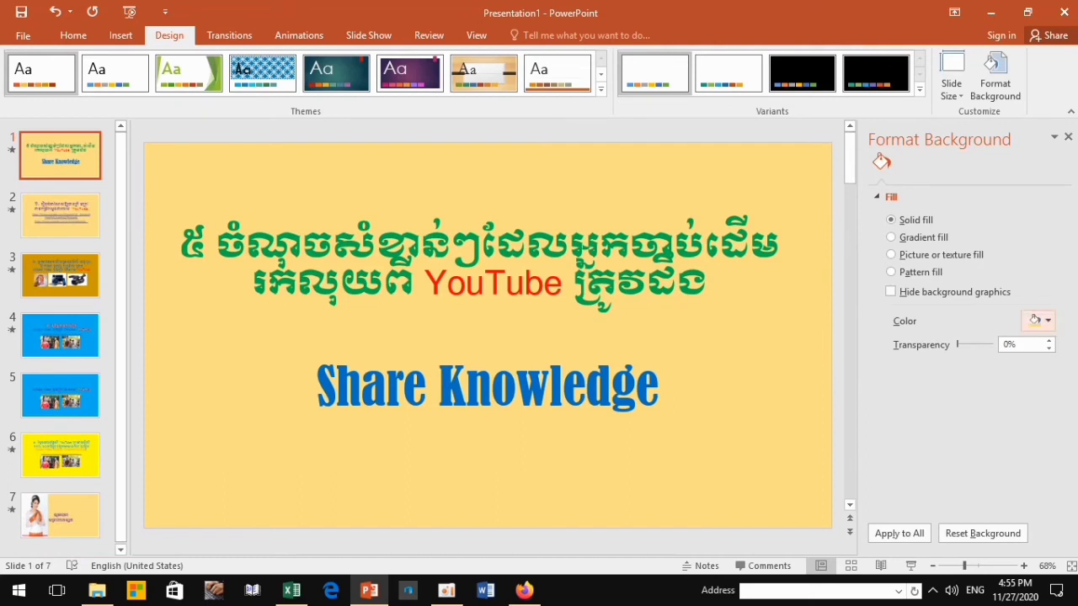
pyautogui.click(1035, 320)
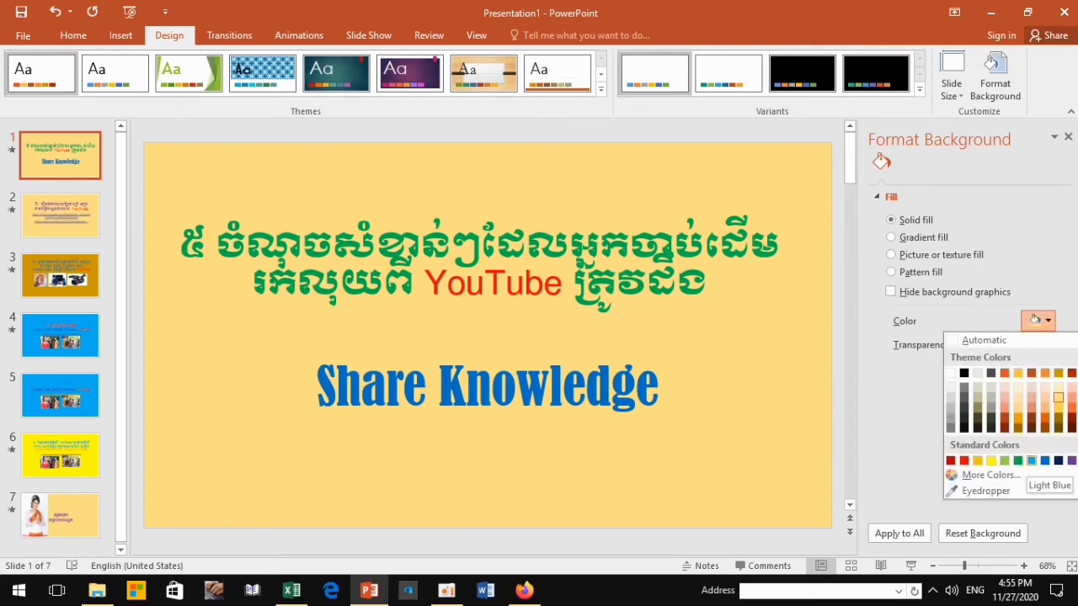
pyautogui.click(1017, 460)
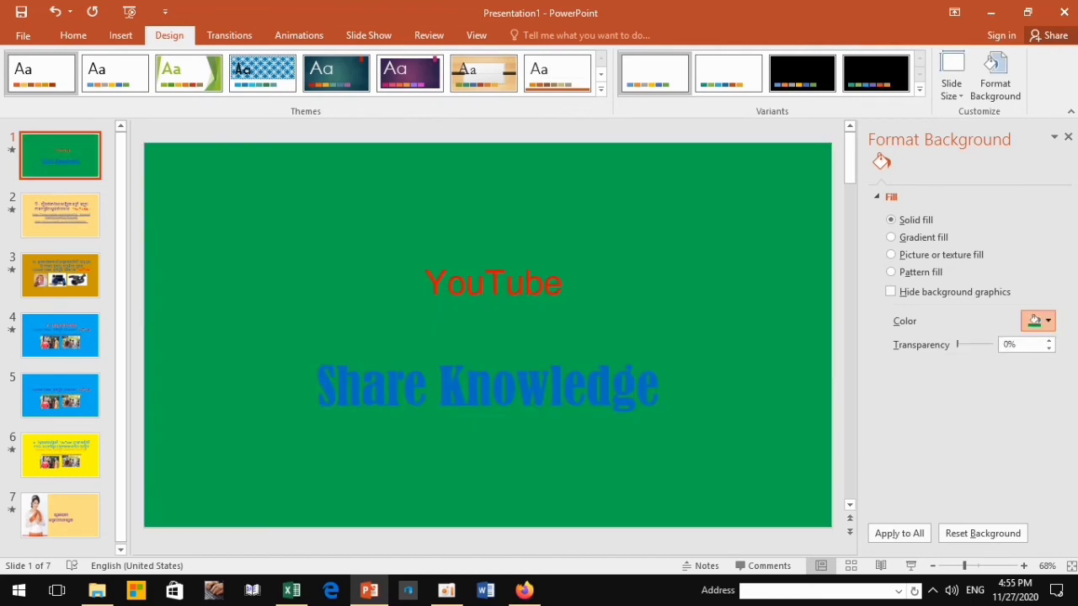
pyautogui.click(1035, 321)
pyautogui.click(977, 373)
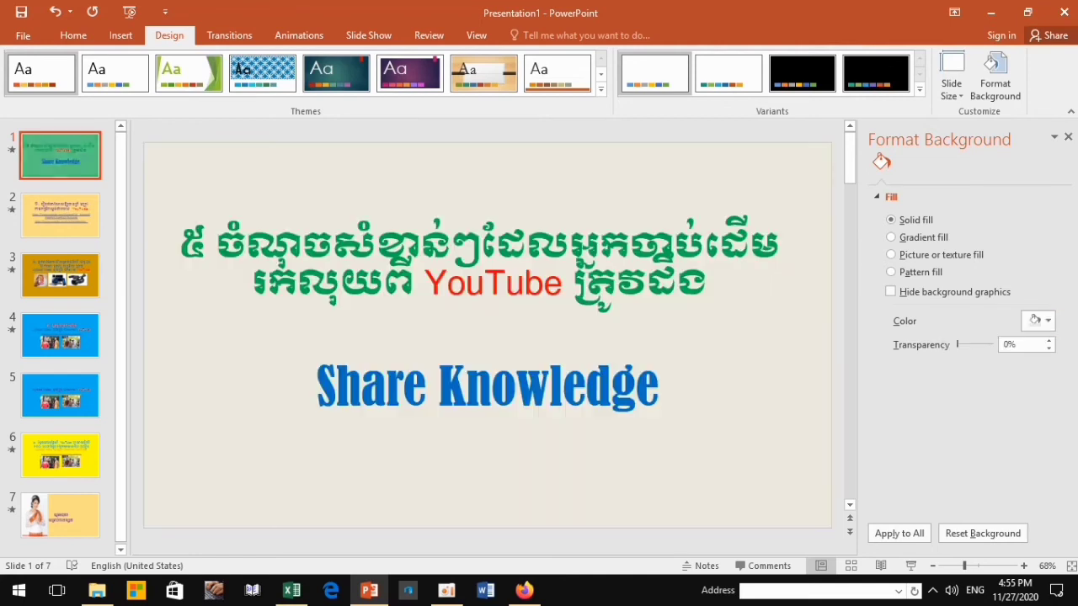
pyautogui.click(1036, 320)
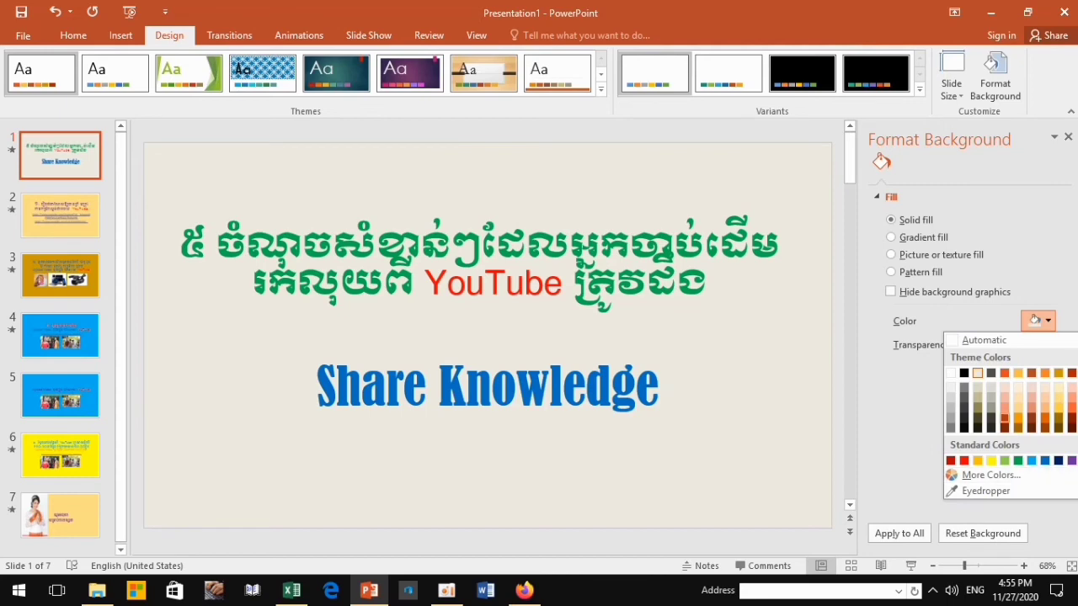
pyautogui.click(1018, 418)
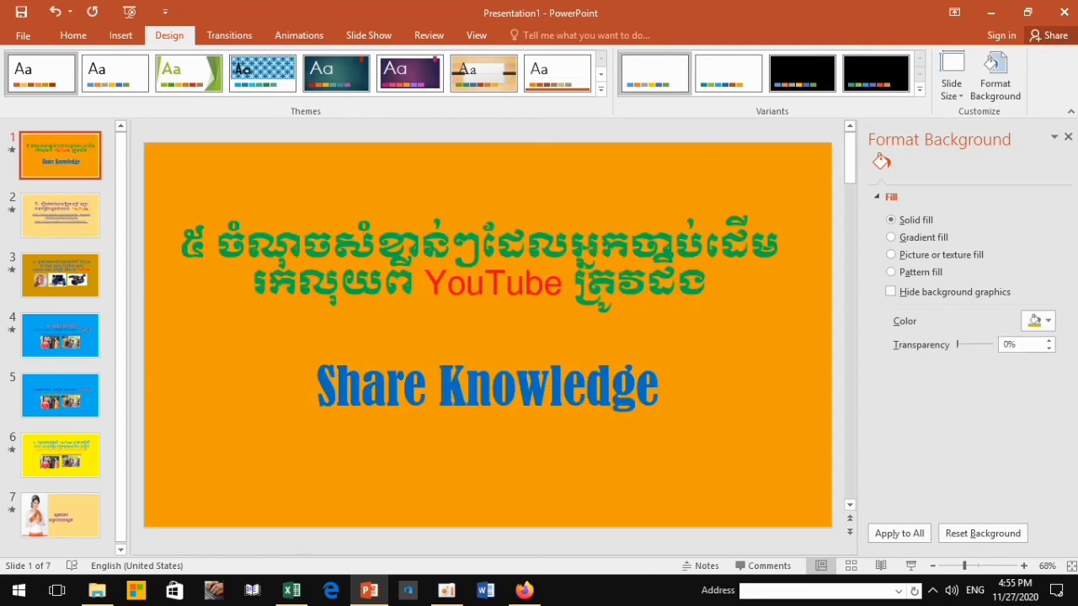
# Try bright blue, then give slide 2 a solid dark gold background.
pyautogui.click(60, 215)
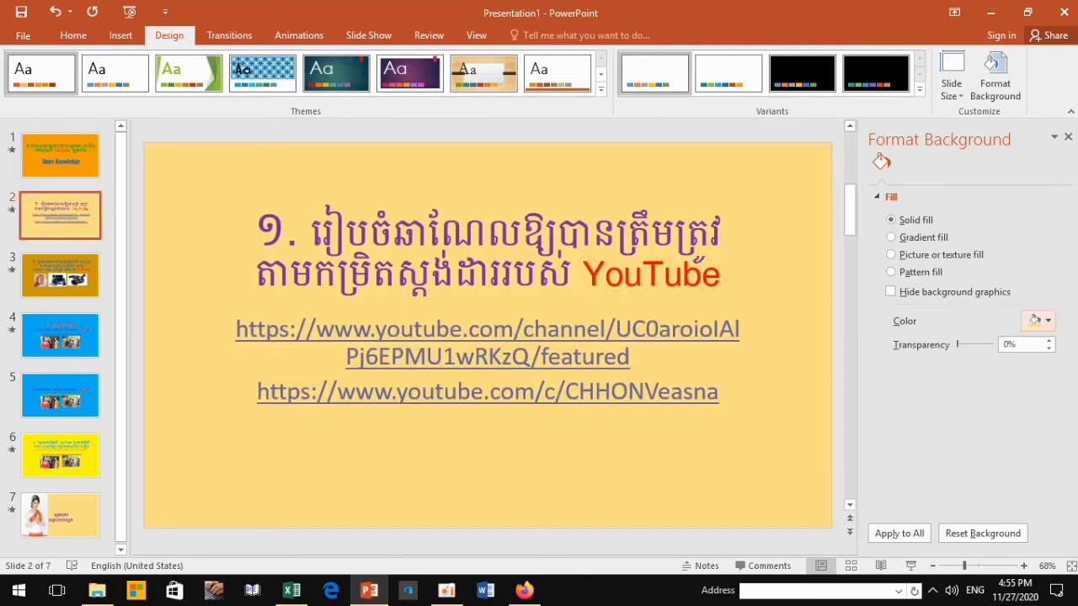
pyautogui.click(1035, 320)
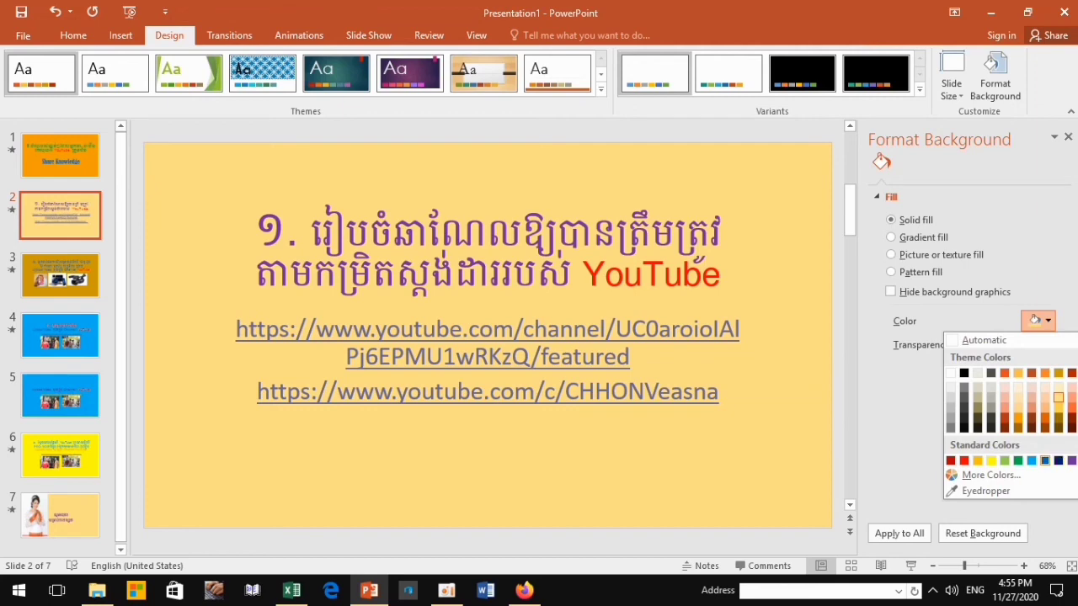
pyautogui.click(1031, 461)
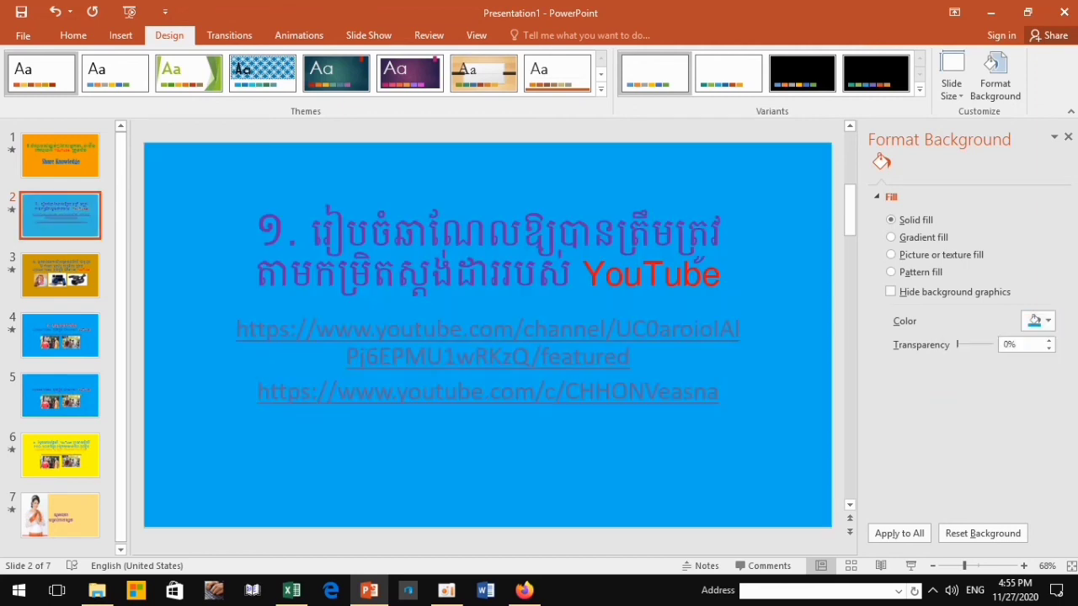
pyautogui.click(1035, 321)
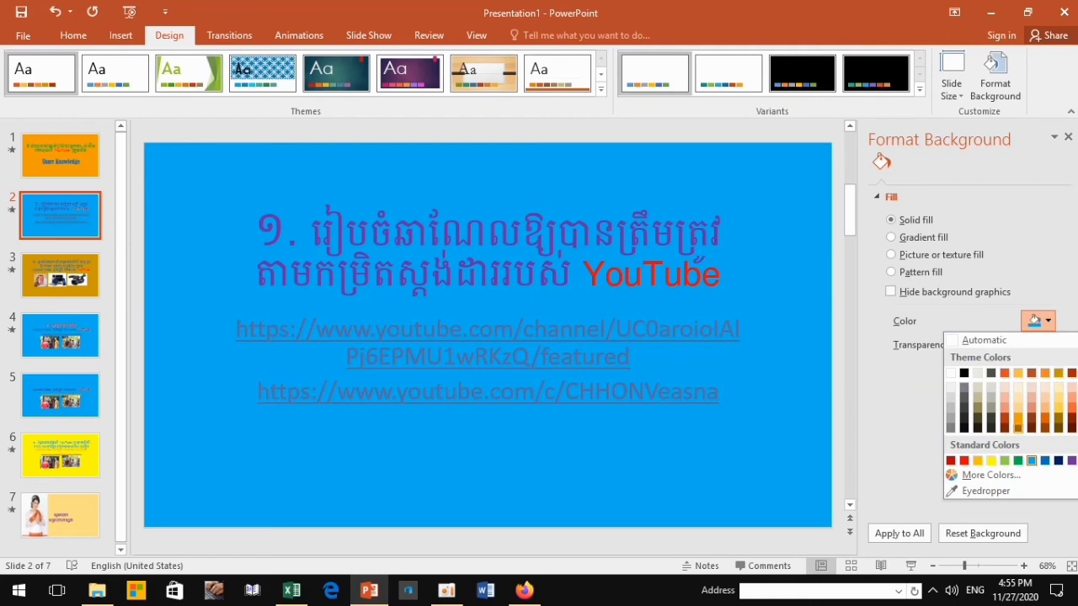
pyautogui.click(1018, 428)
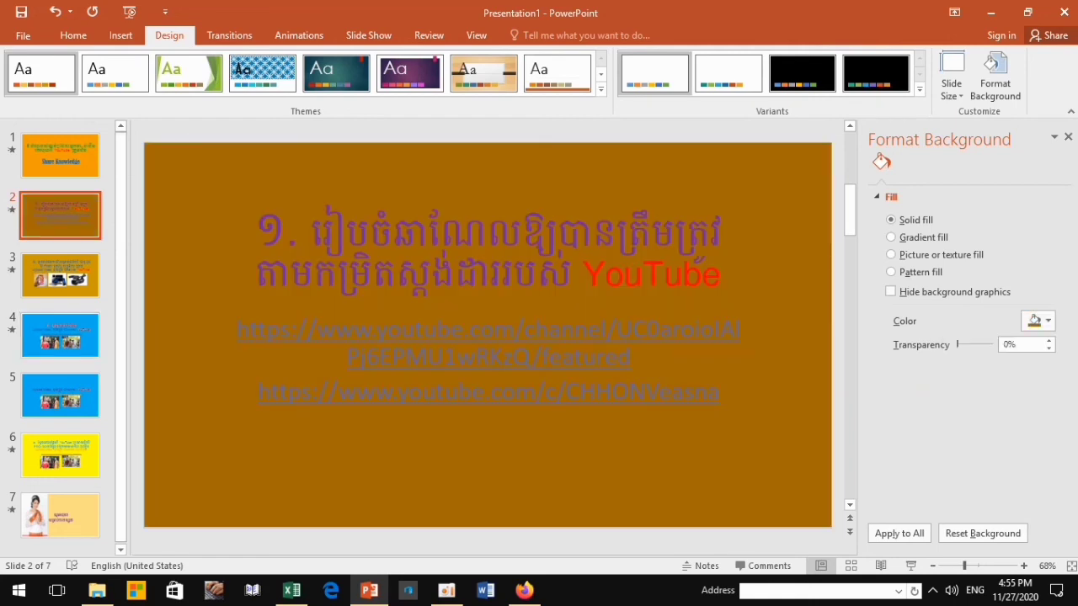
pyautogui.click(59, 515)
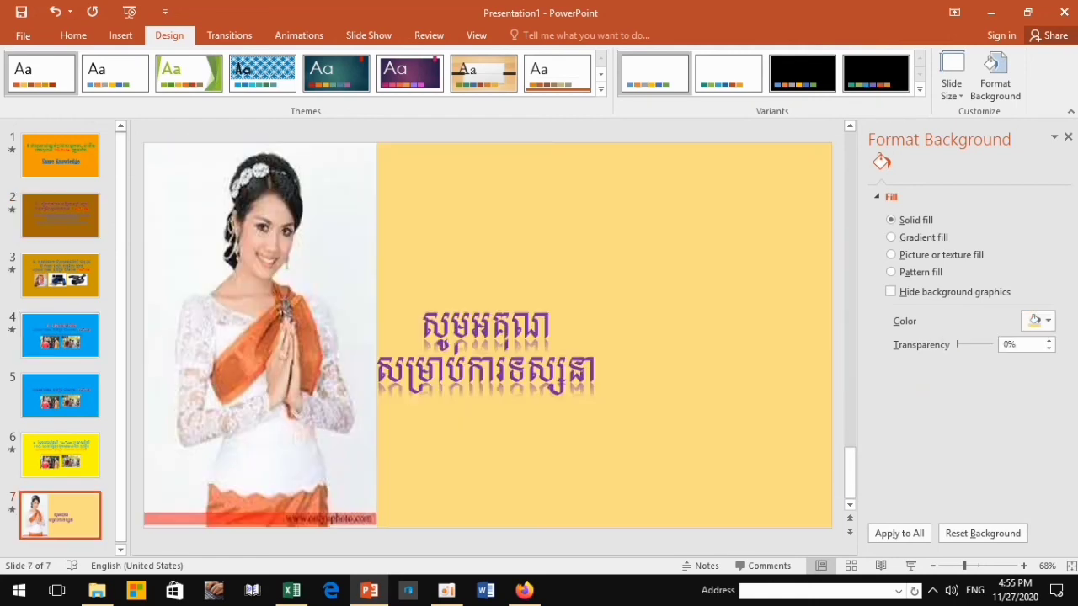
# Try red and purple, then set slide 7's solid background to light blue.
pyautogui.click(1035, 321)
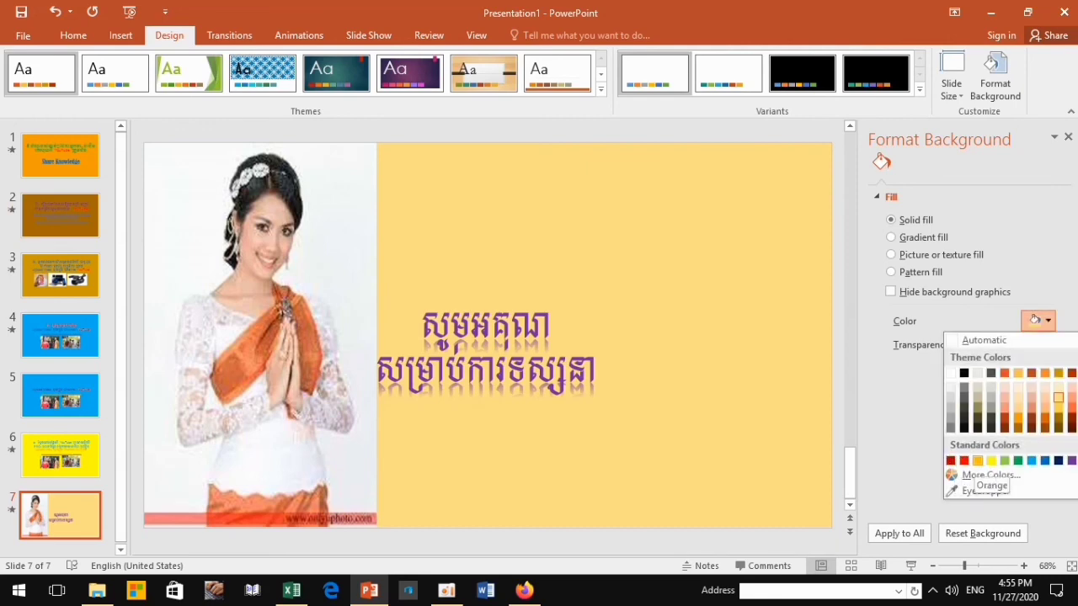
pyautogui.click(985, 475)
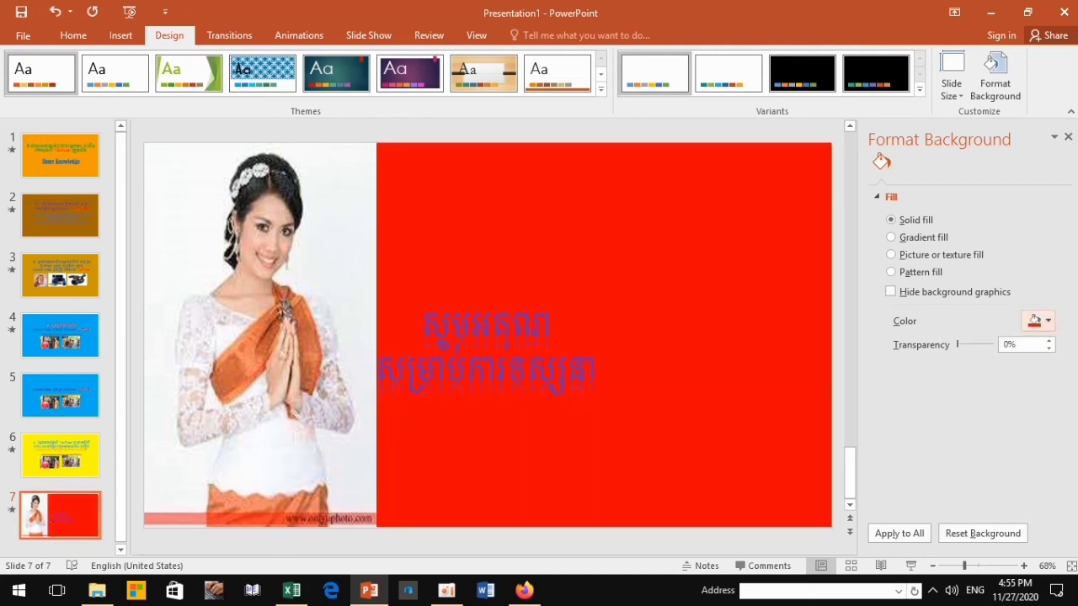
pyautogui.click(1036, 320)
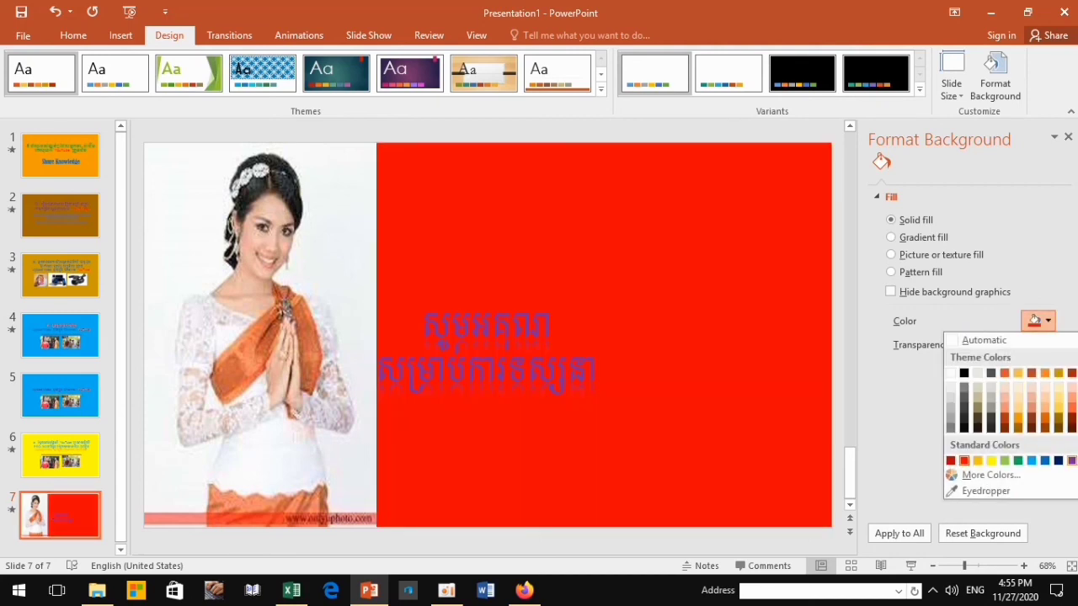
pyautogui.click(1071, 460)
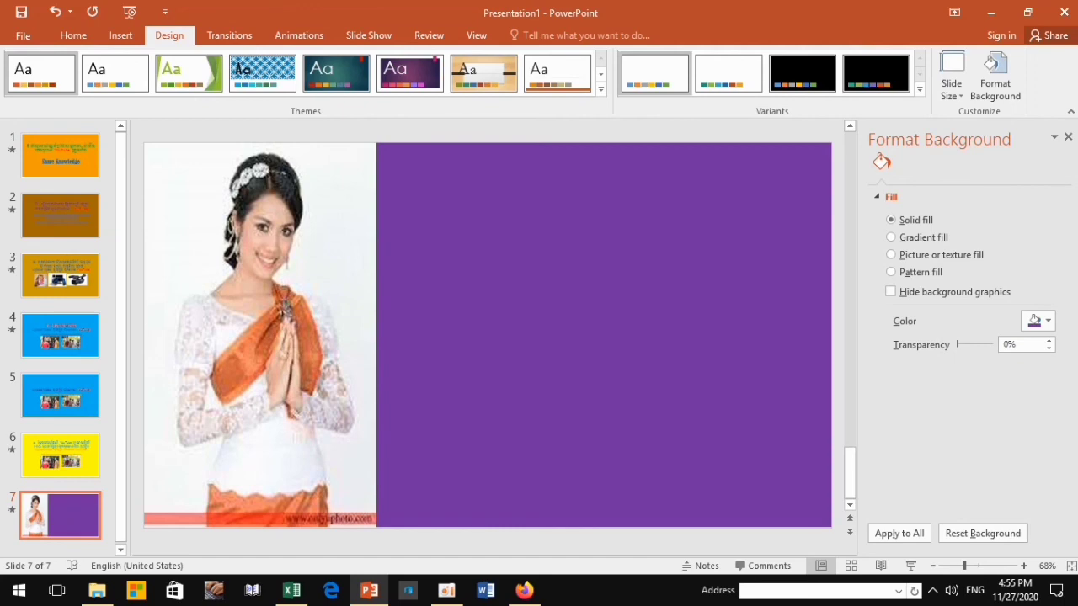
pyautogui.click(1037, 320)
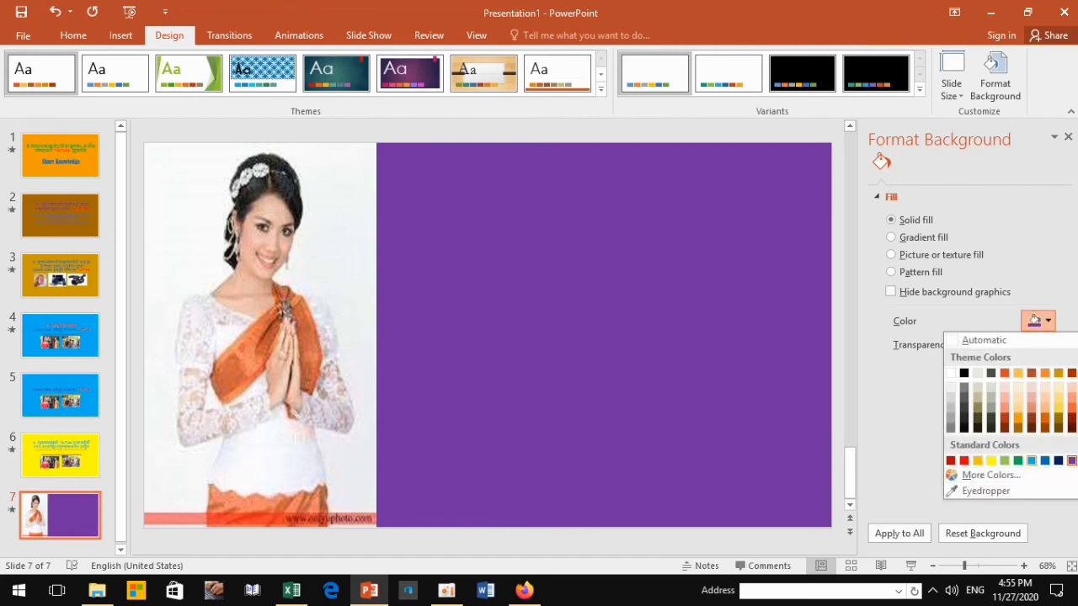
pyautogui.click(1031, 459)
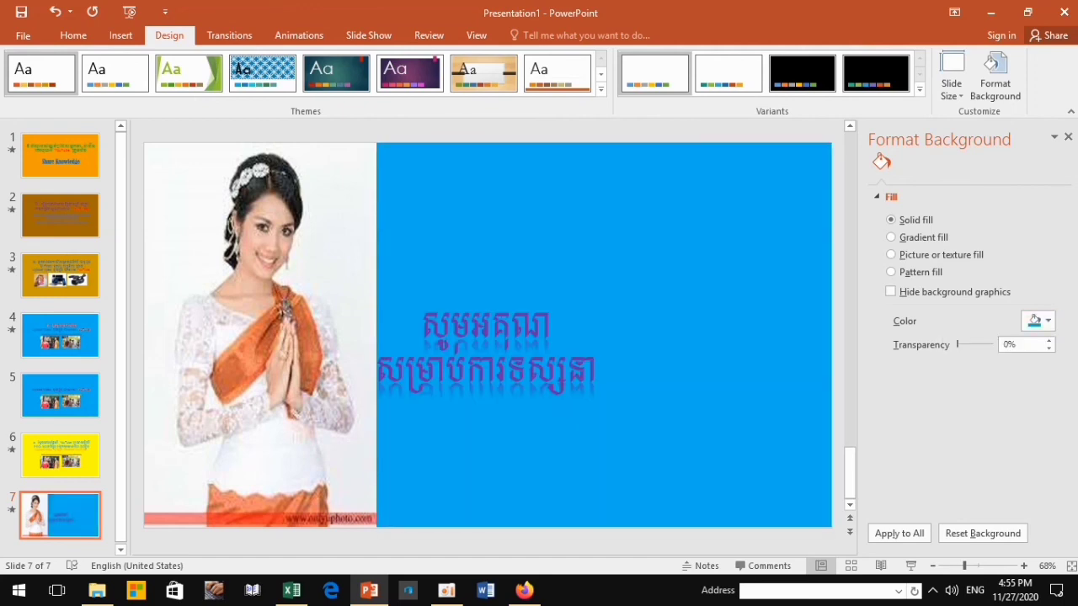